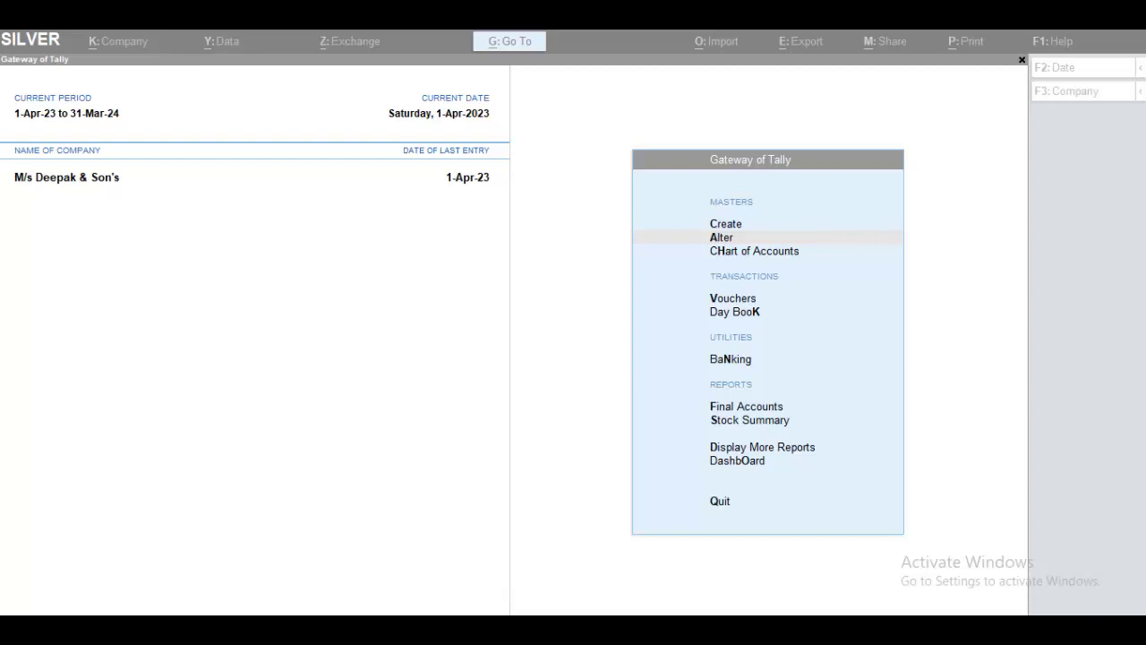
Step: Open the company's GST registration details from the company features with Goods and Services Tax enabled
click(126, 42)
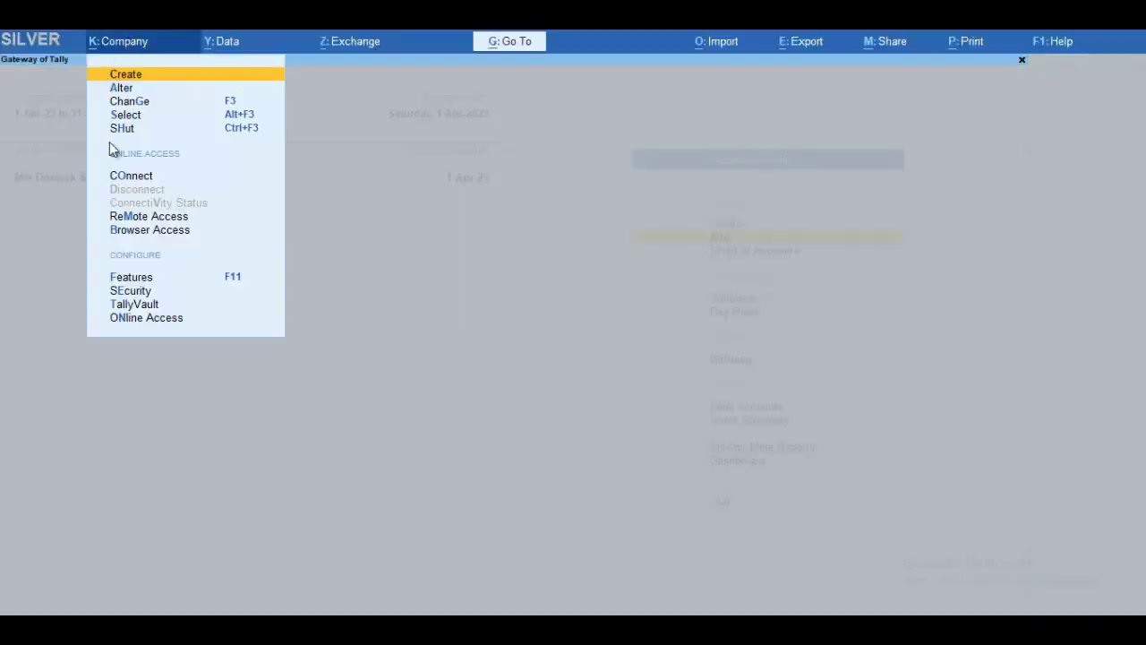
click(230, 278)
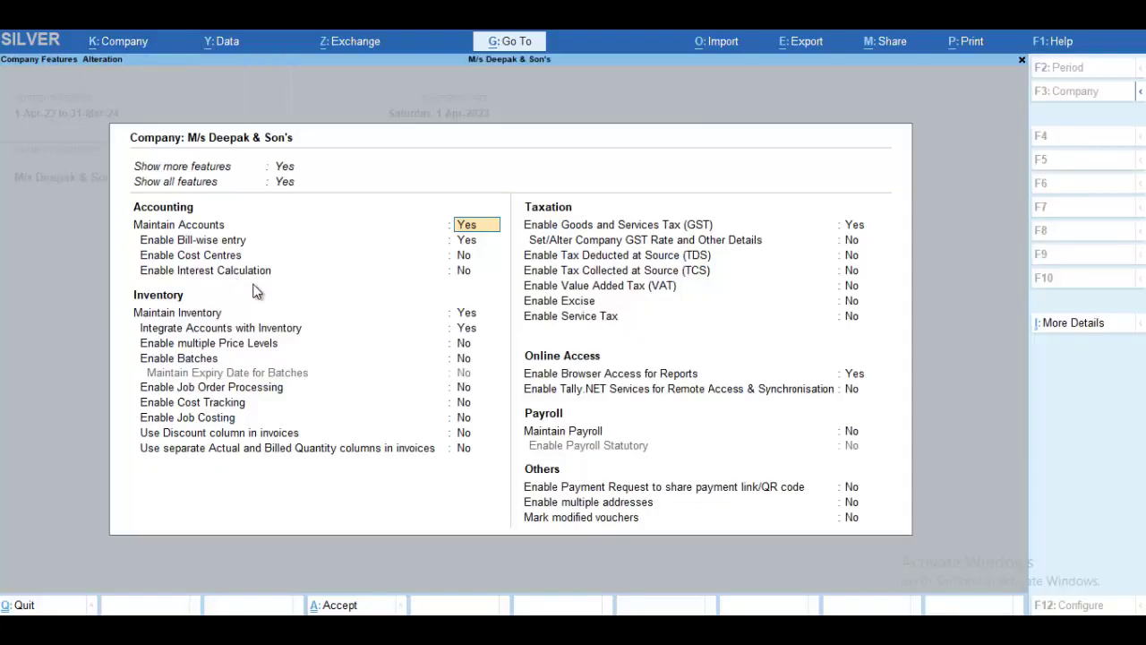
click(857, 231)
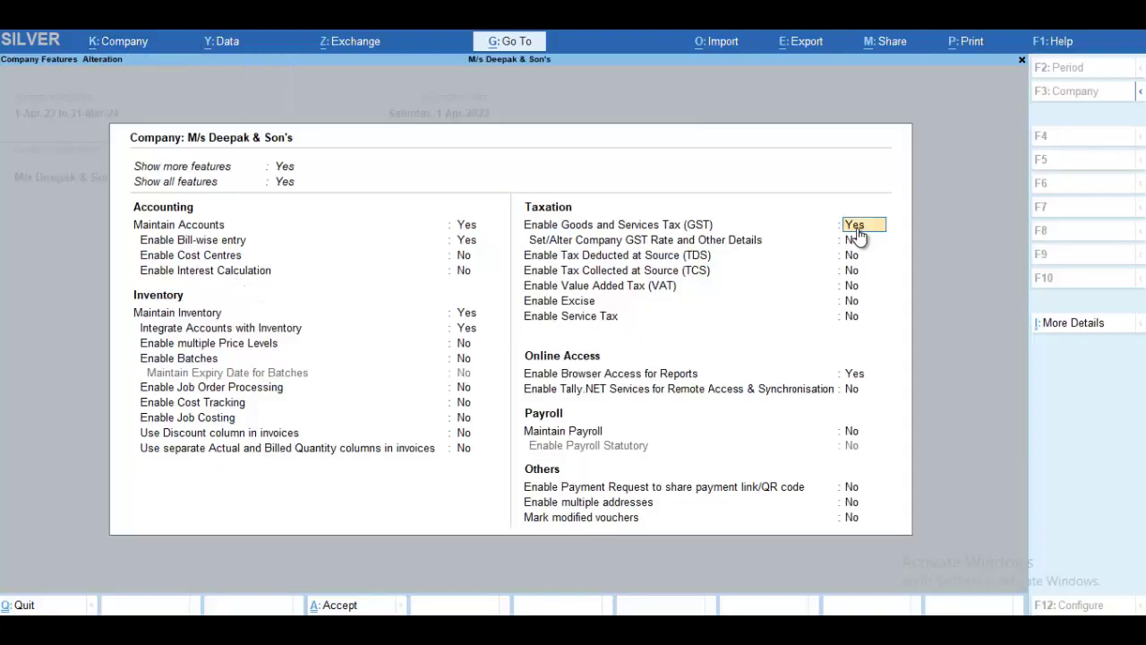
key(Return)
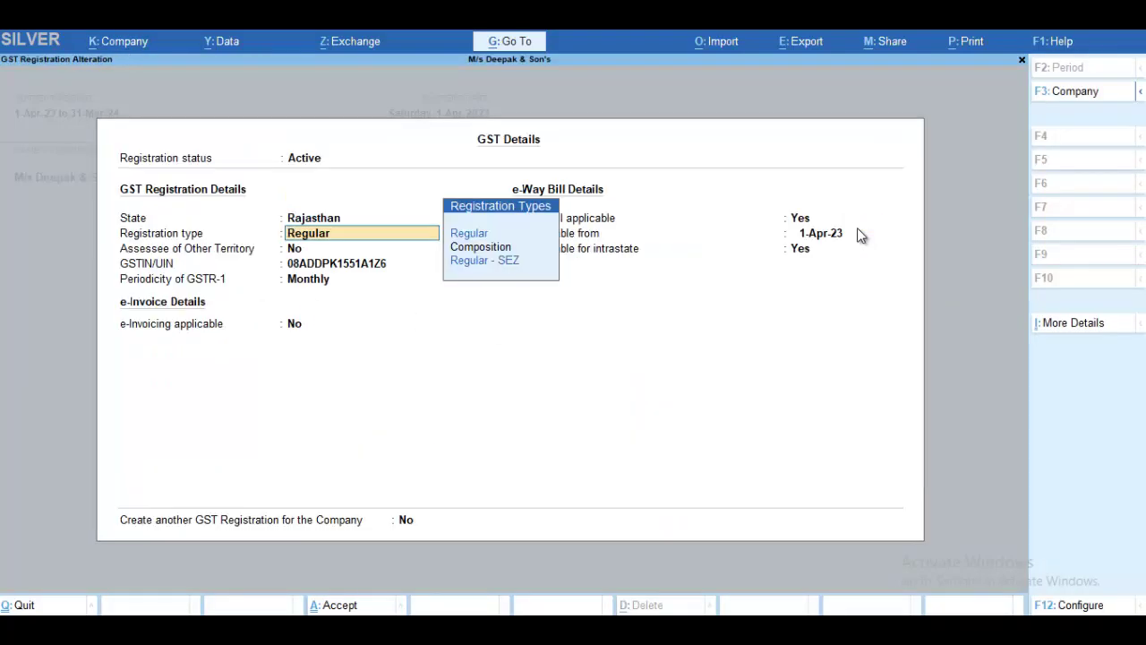
Step: Go through the company's GST registration and e-Way Bill details, then accept them along with the company features
key(Return)
key(Return)
key(Return)
key(Return)
key(Return)
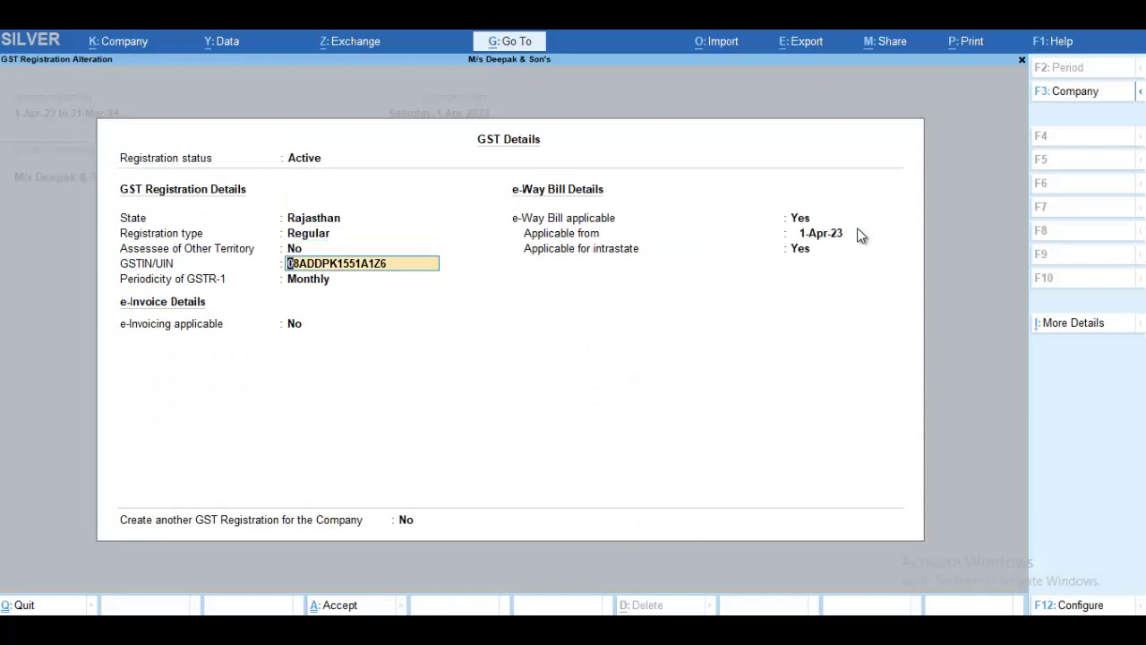
click(857, 228)
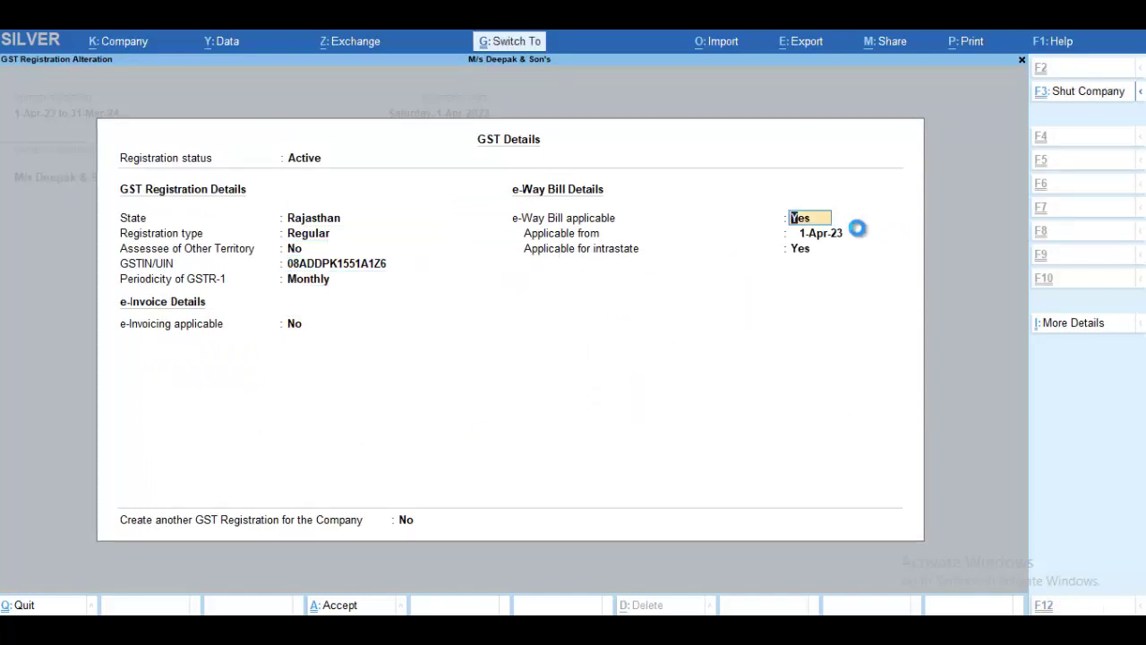
key(ctrl+a)
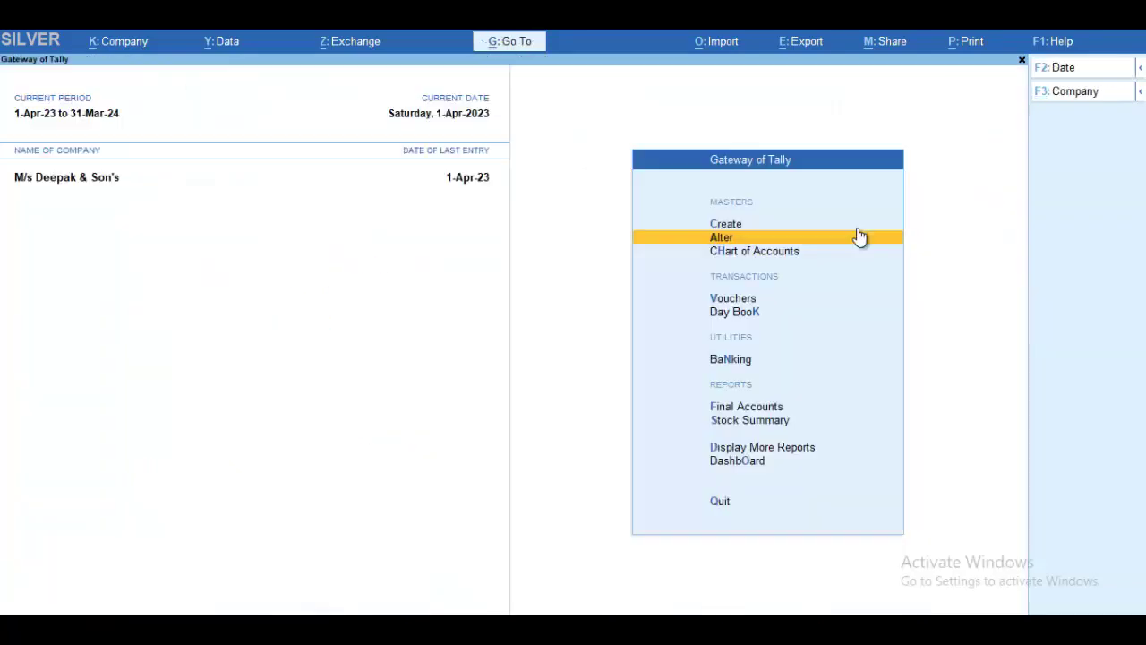
Step: Start a new ledger and enter the customer's name as the ledger name
click(858, 225)
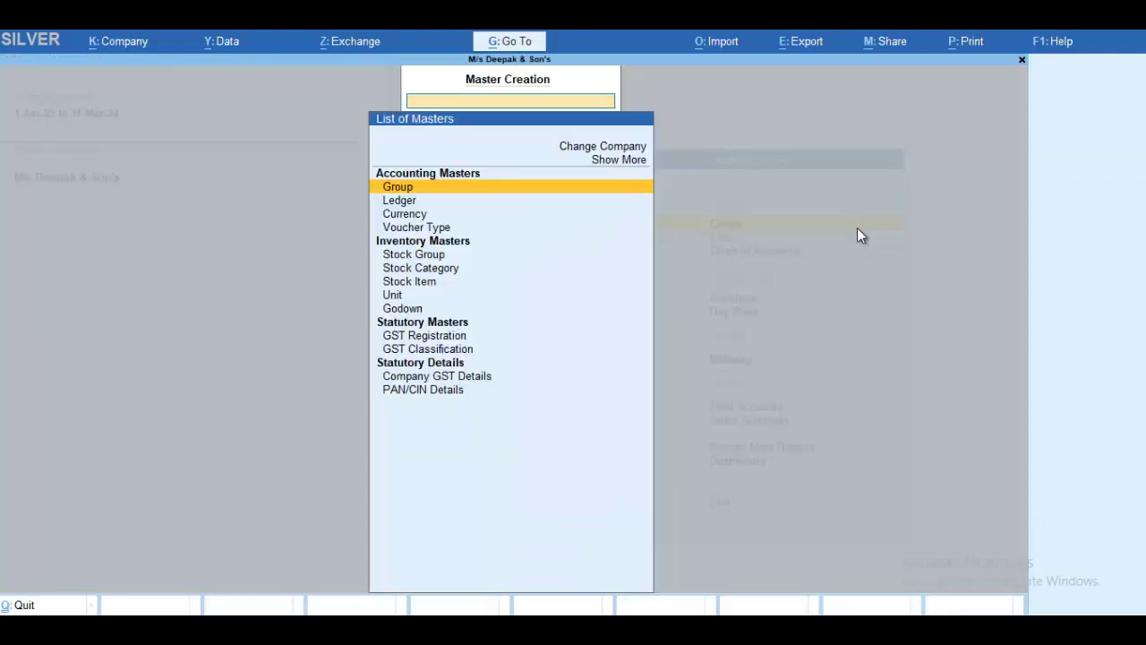
key(Down)
key(Return)
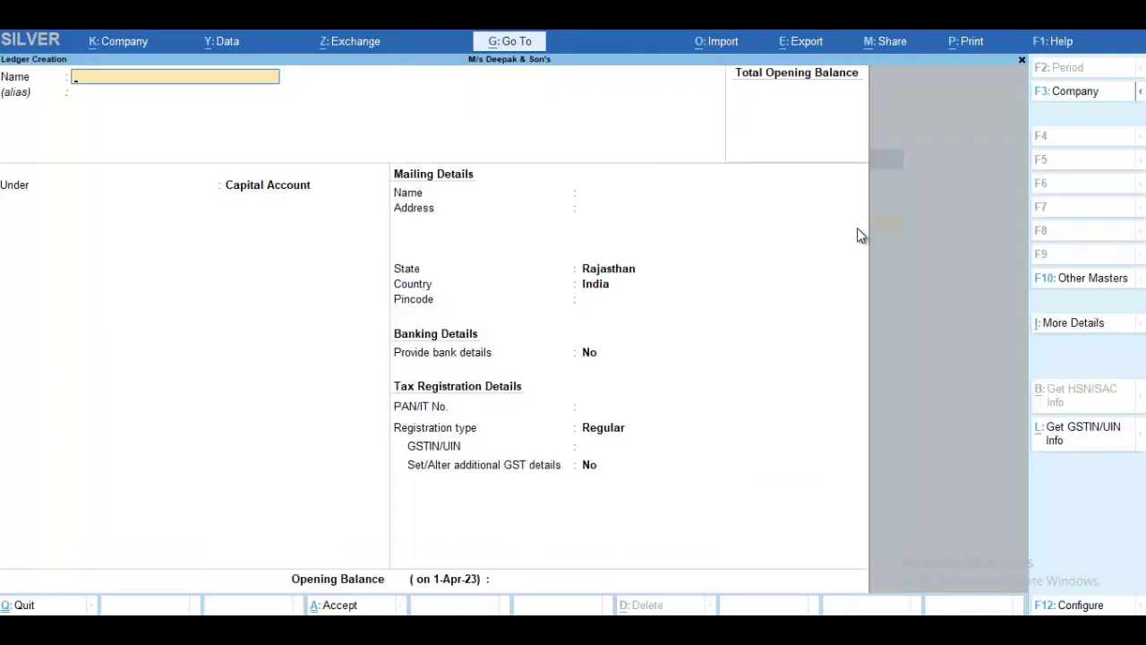
text(Roshan)
key(Return)
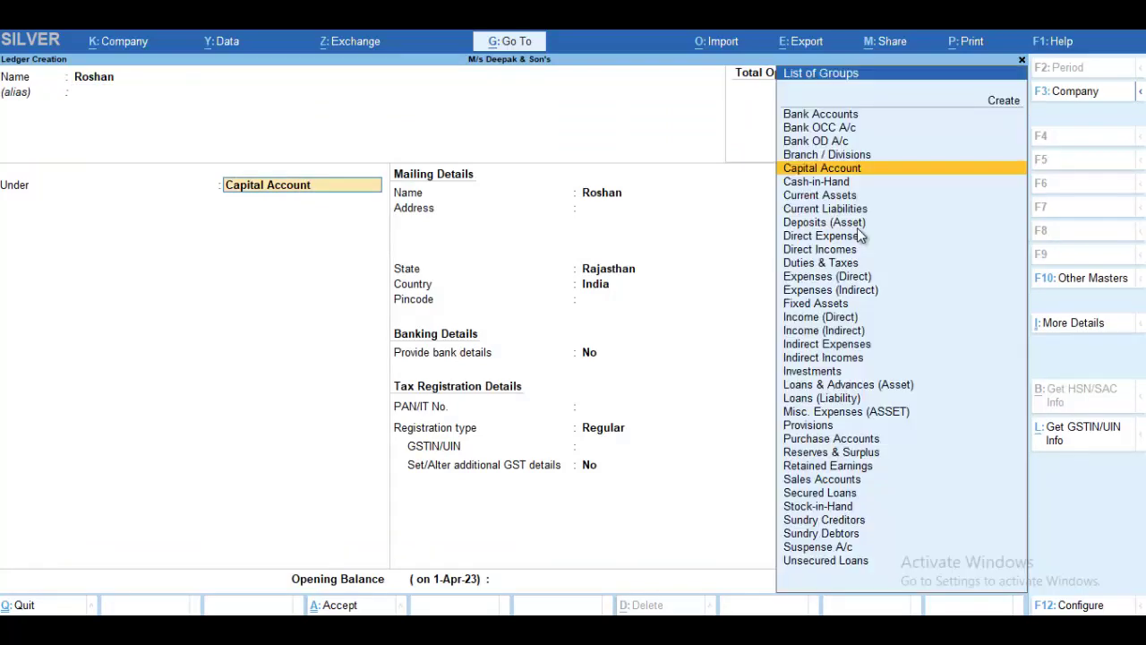
Step: Place the customer ledger under Sundry Debtors, keeping the default bill-by-bill, mailing and banking details
text(Sun)
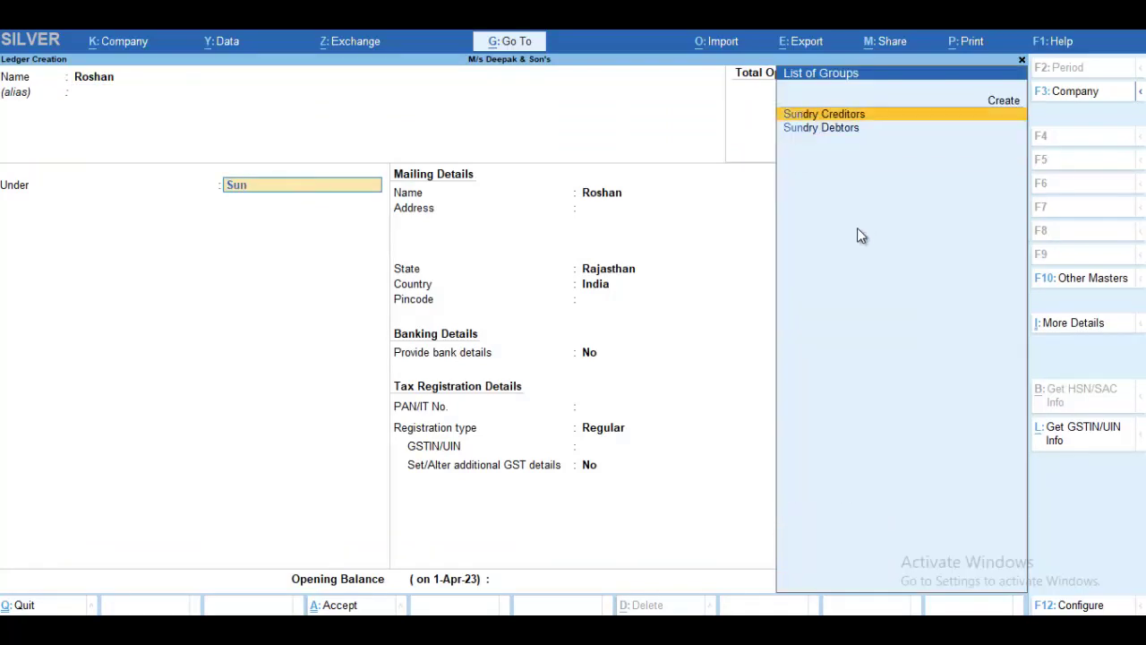
key(Down)
key(Return)
key(Return)
key(Return)
key(Return)
key(Return)
key(Return)
key(Return)
key(Return)
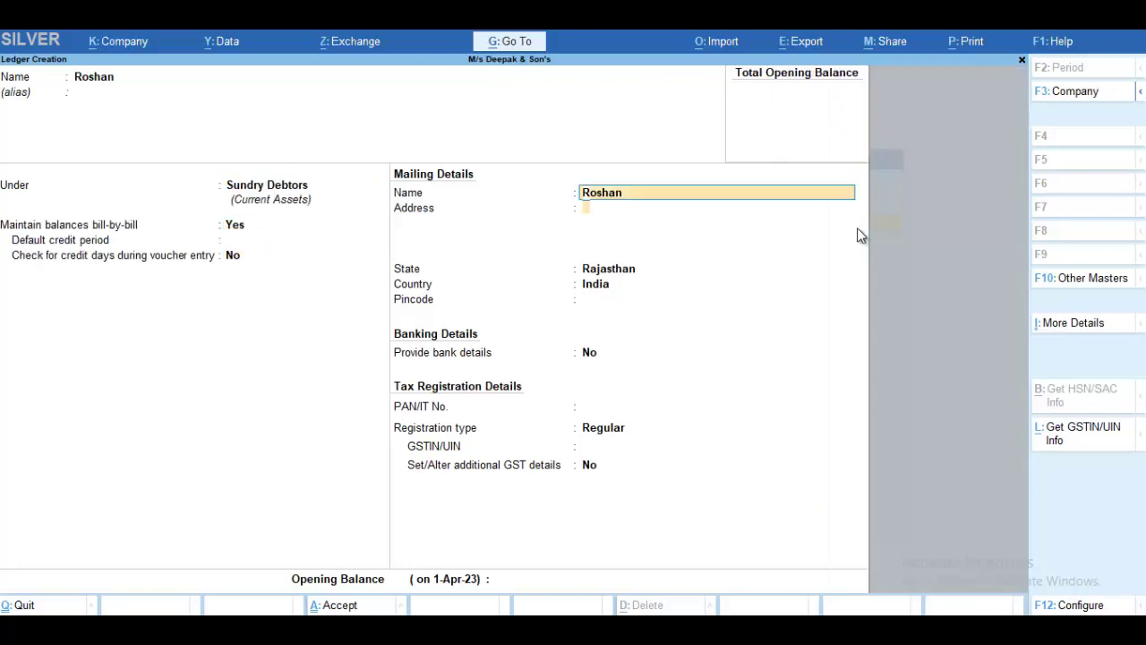
key(Return)
key(Return)
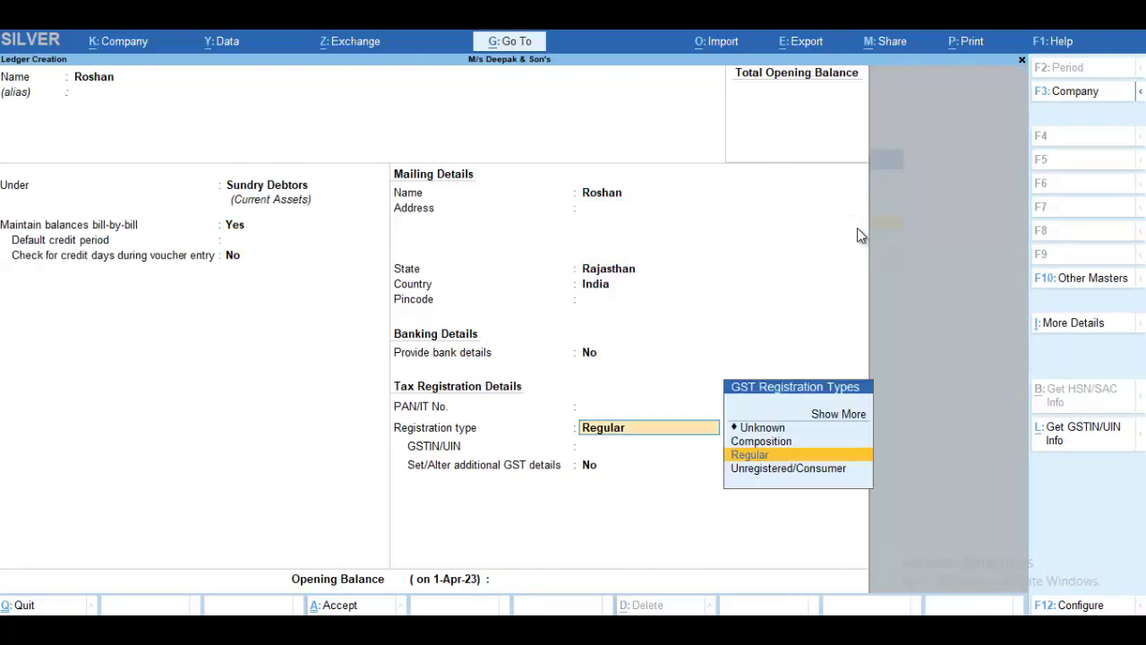
Step: Set the customer's GST registration type to Unregistered/Consumer, save the ledger and leave master creation
key(Down)
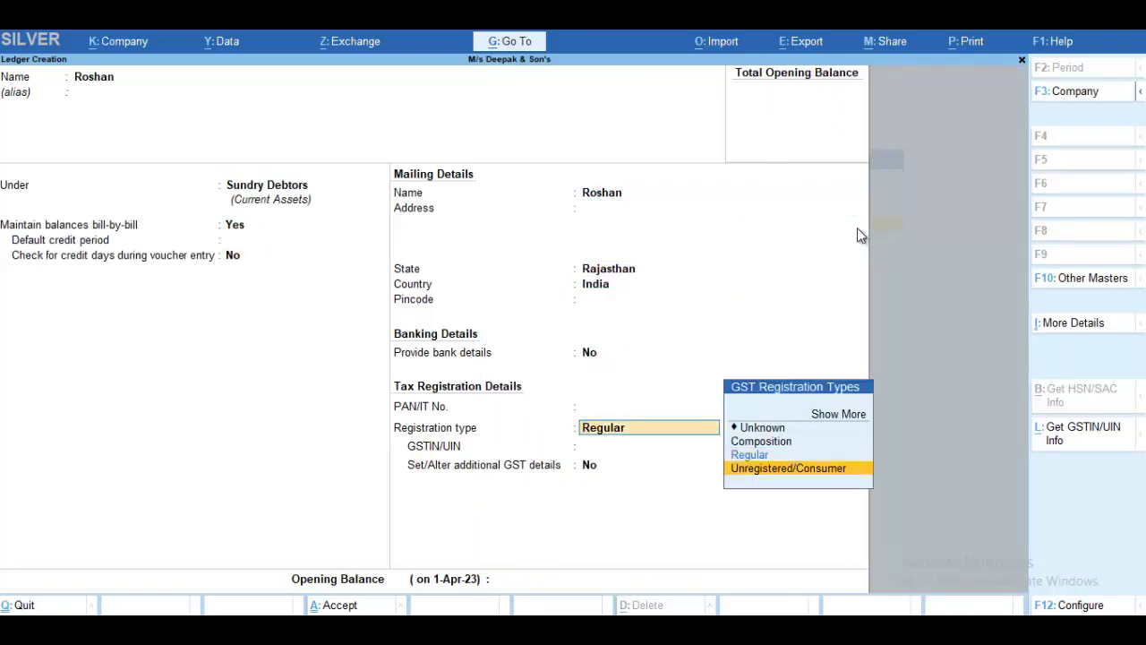
key(Return)
key(Return)
key(Return)
key(Return)
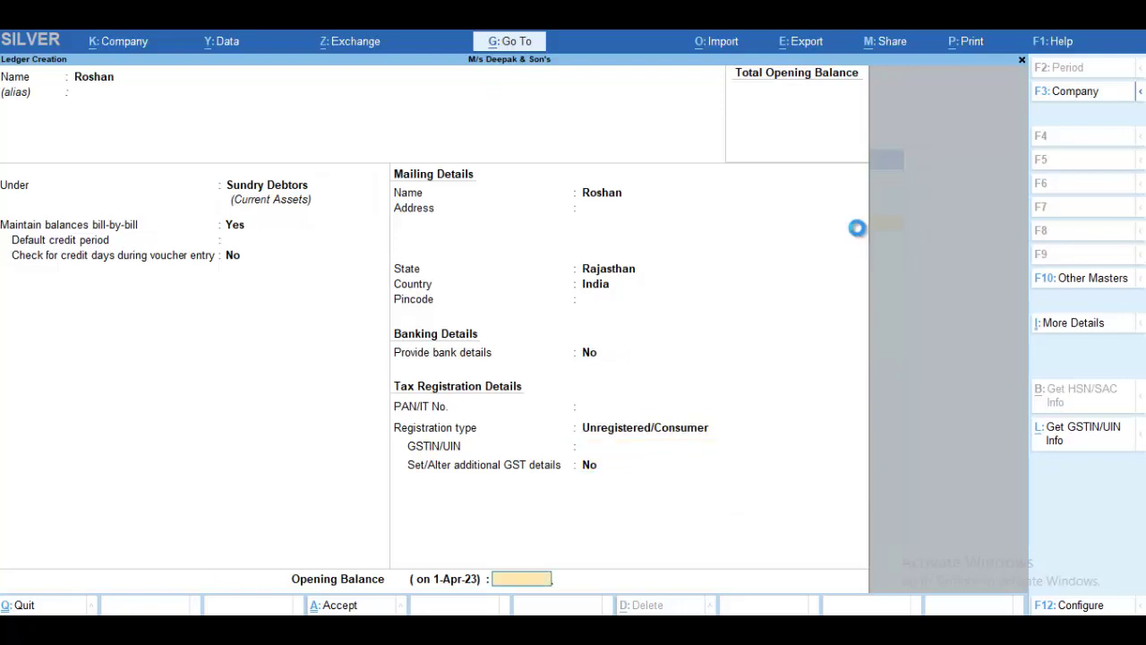
key(Return)
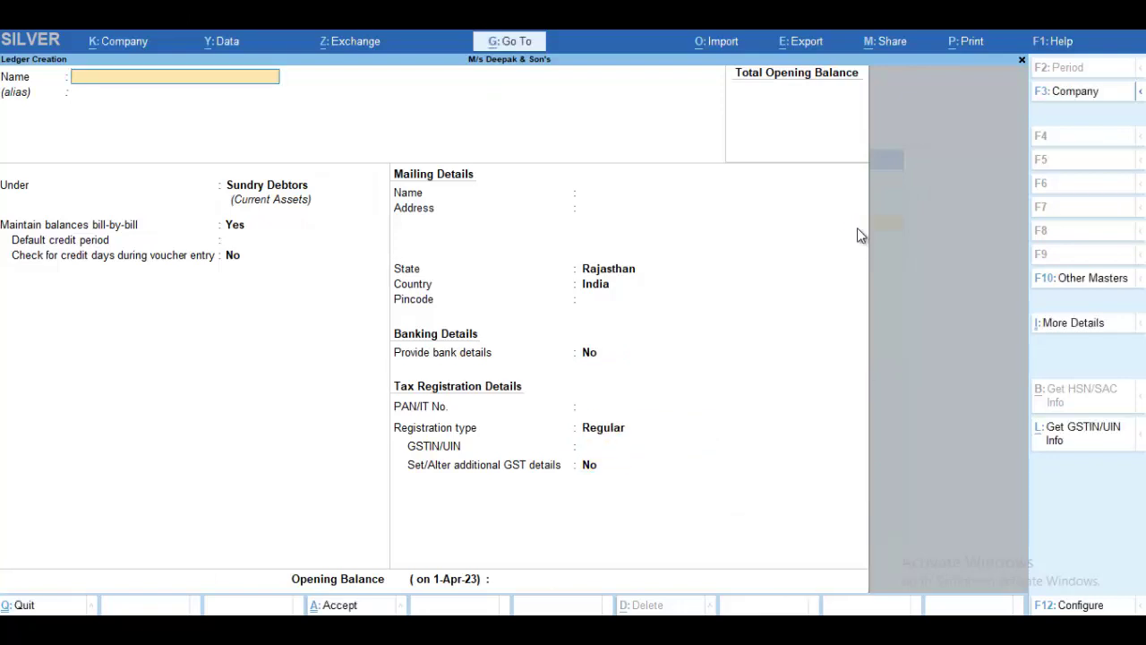
key(Escape)
key(Return)
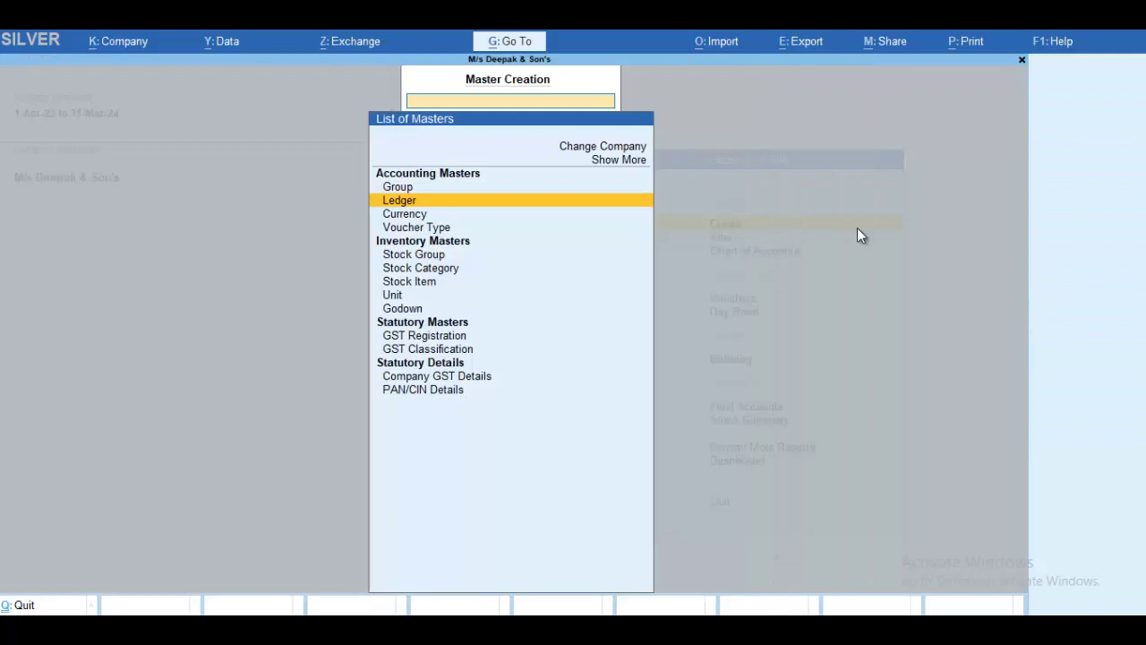
key(Escape)
Step: Check the list of ledgers available for alteration, filtering it by the letter S
key(Down)
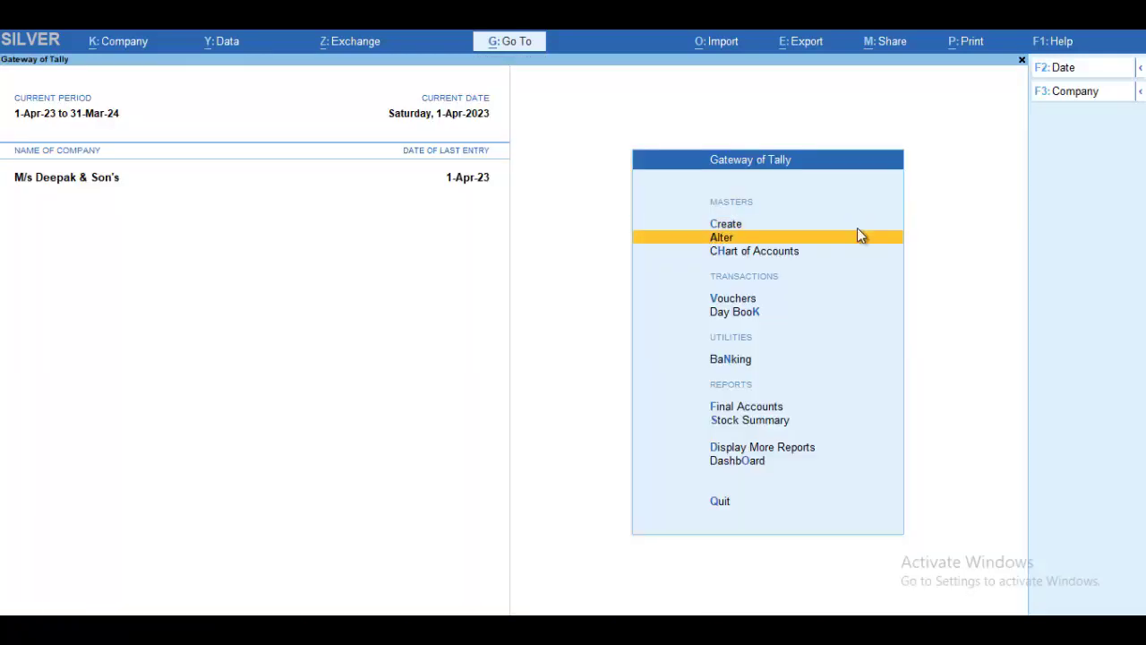
key(Return)
key(Down)
key(Return)
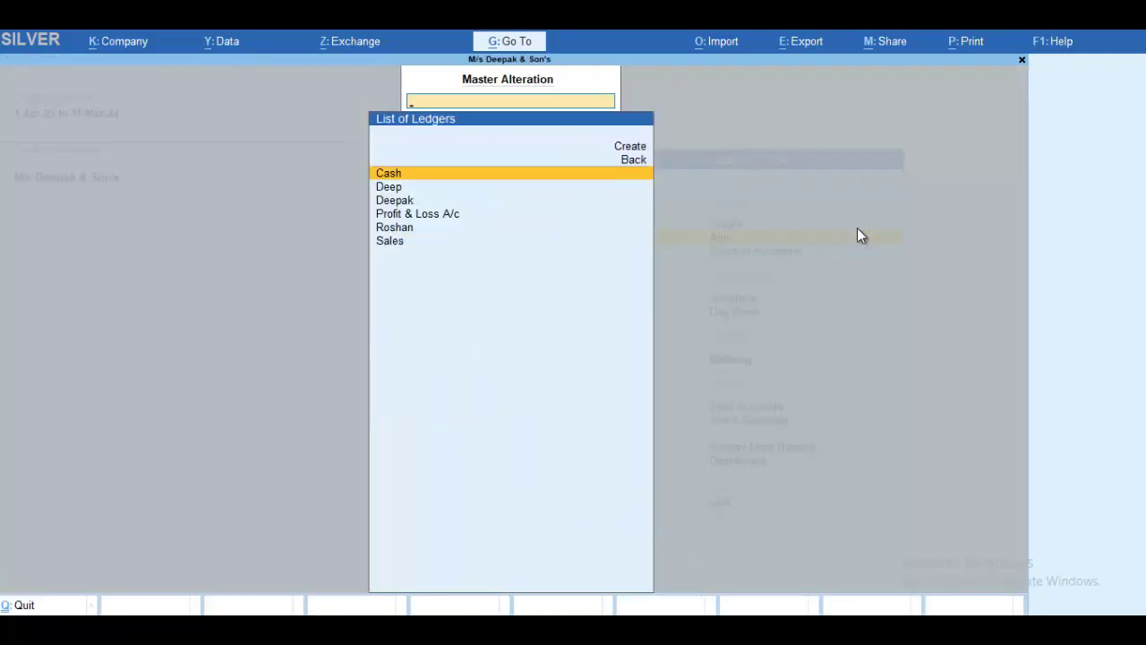
text(S)
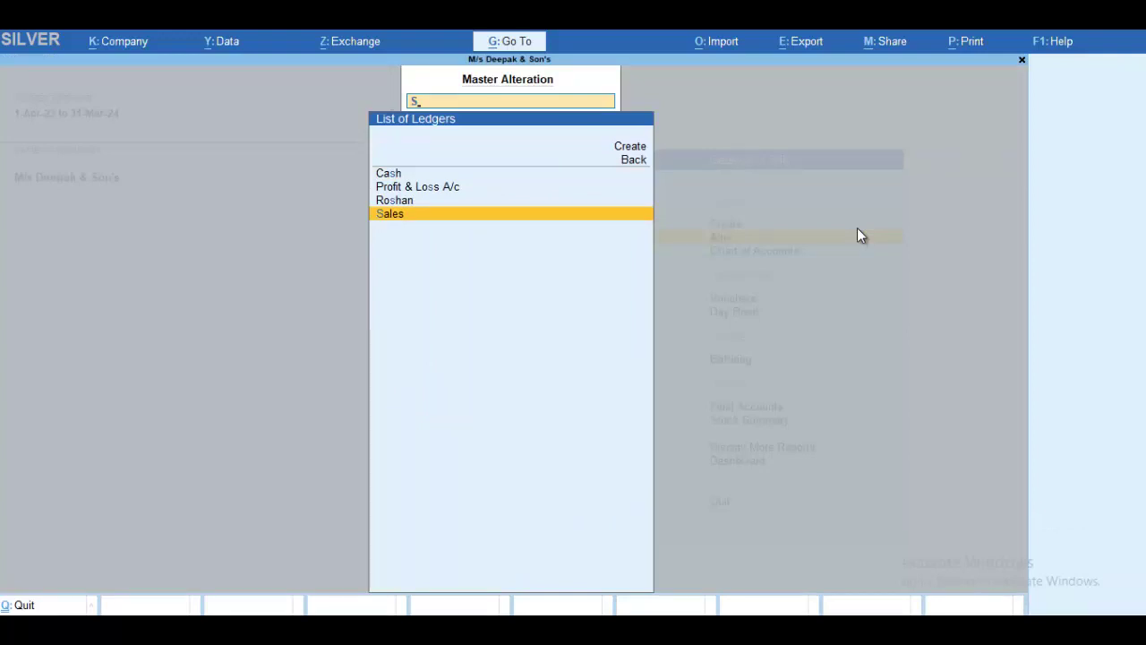
text(s)
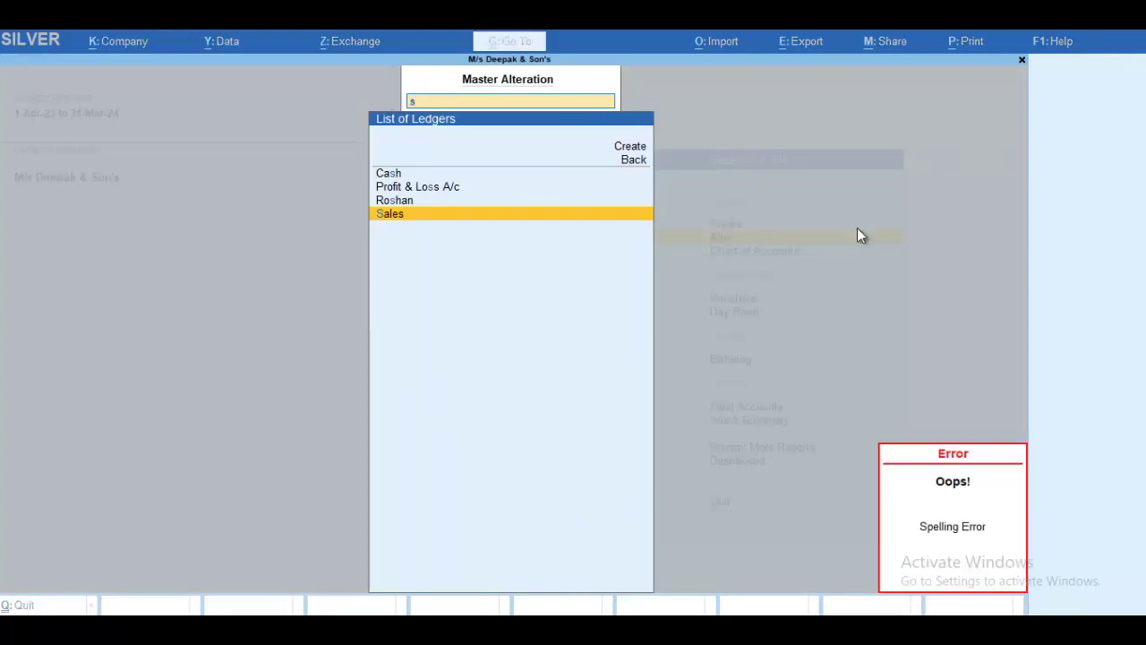
key(BackSpace)
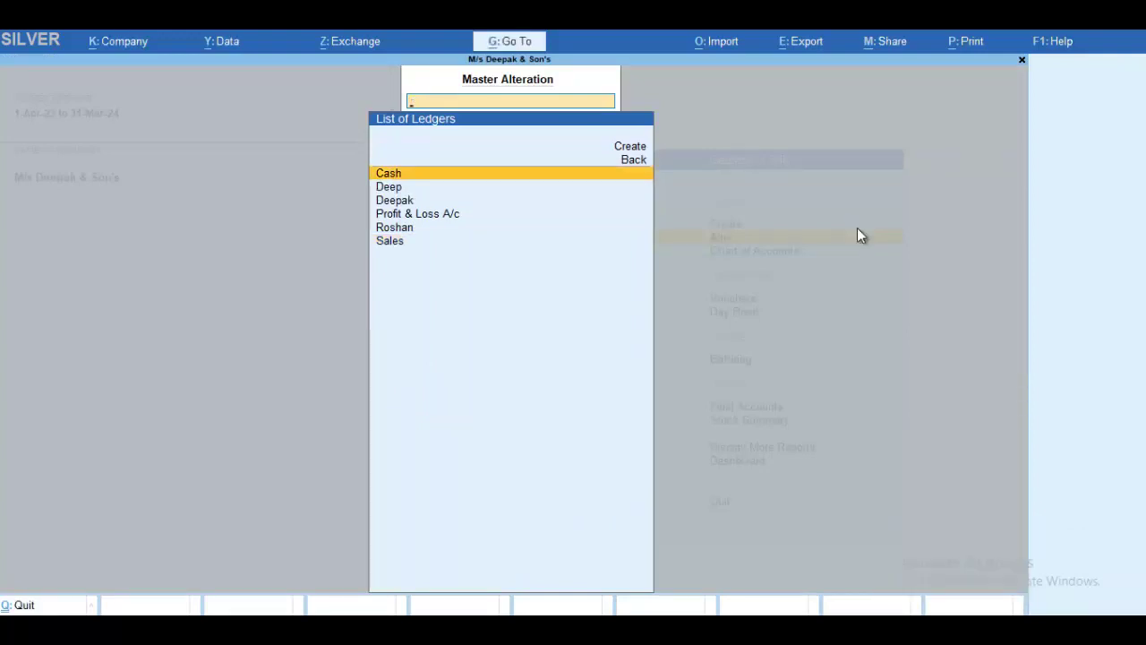
key(Escape)
key(Escape)
Step: Start a new ledger named S Gst and place it under Duties & Taxes
click(857, 226)
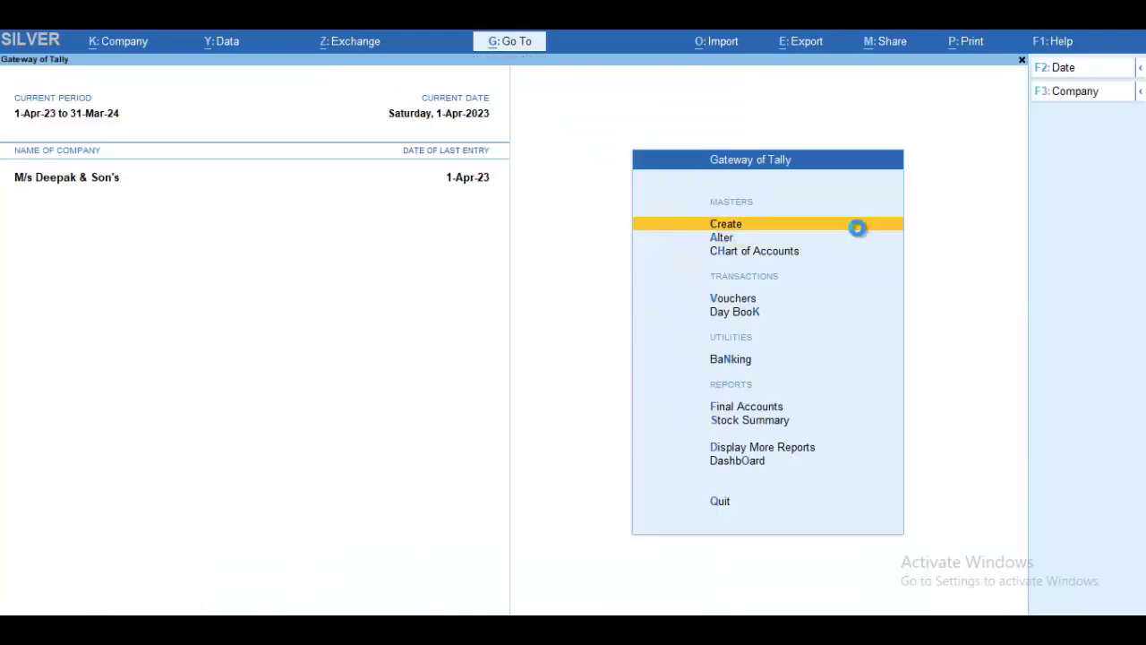
key(Return)
key(Down)
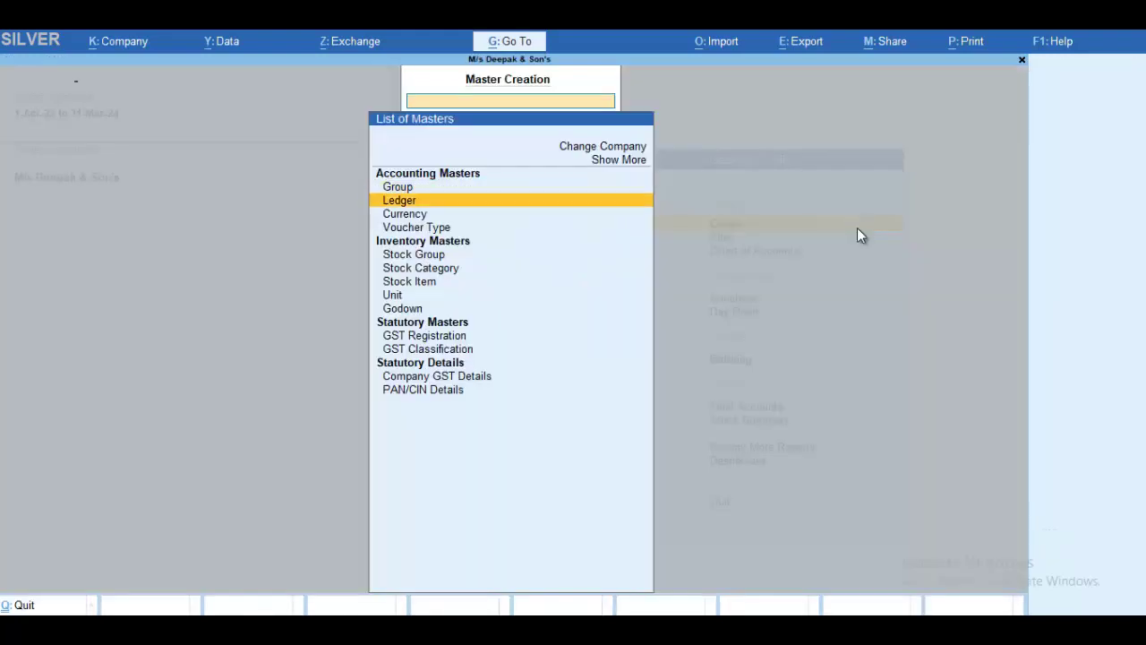
key(Return)
text(S Gst)
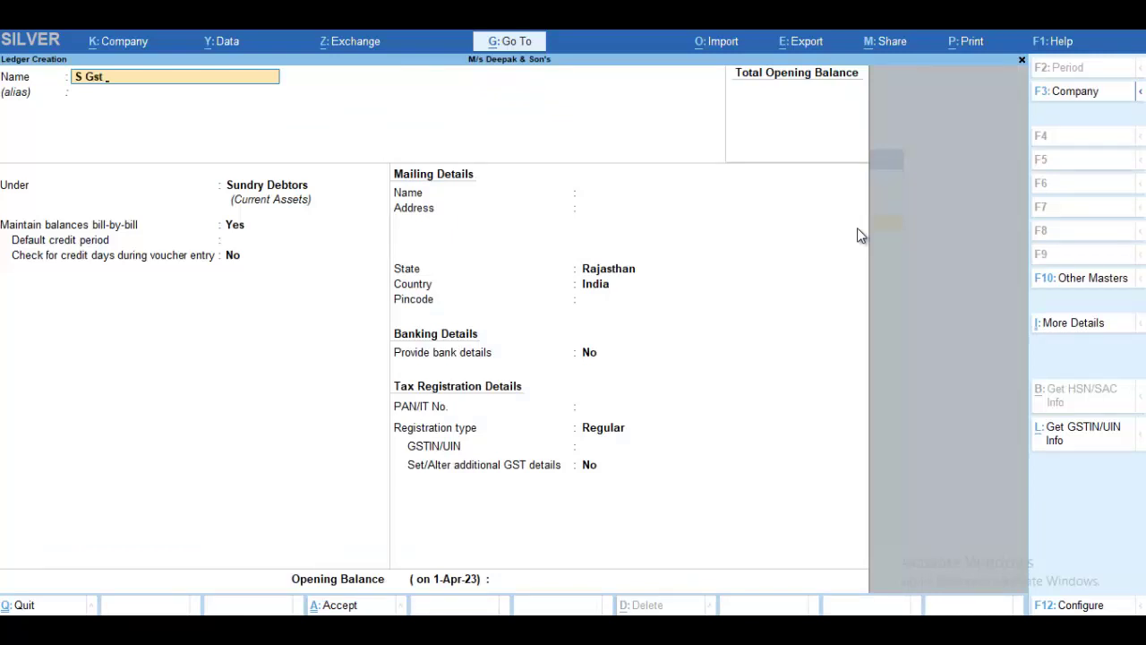
key(Return)
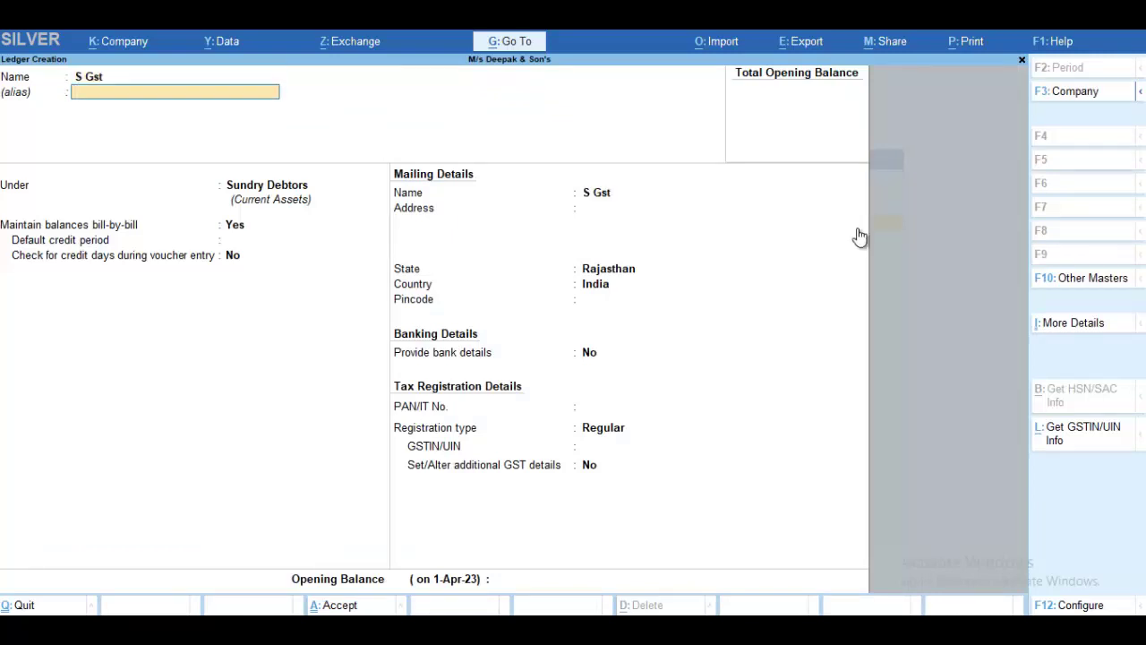
key(Return)
text(Du)
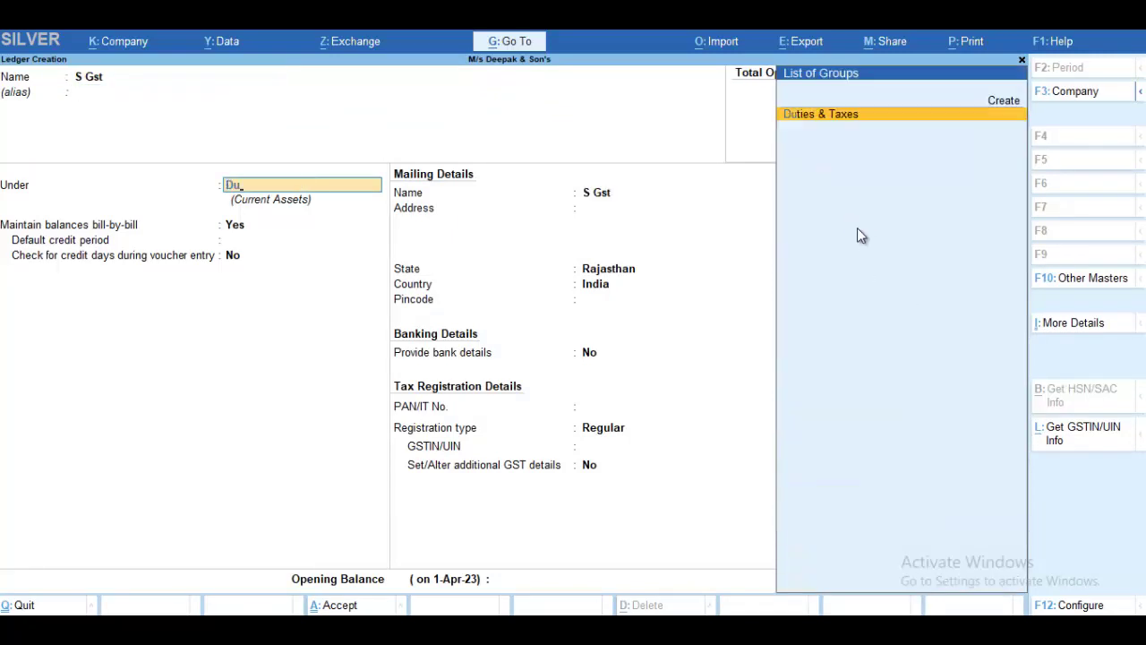
key(Return)
Step: Set the S Gst ledger's type of duty to GST and its tax type to SGST/UTGST, and save the ledger
key(Up)
key(Return)
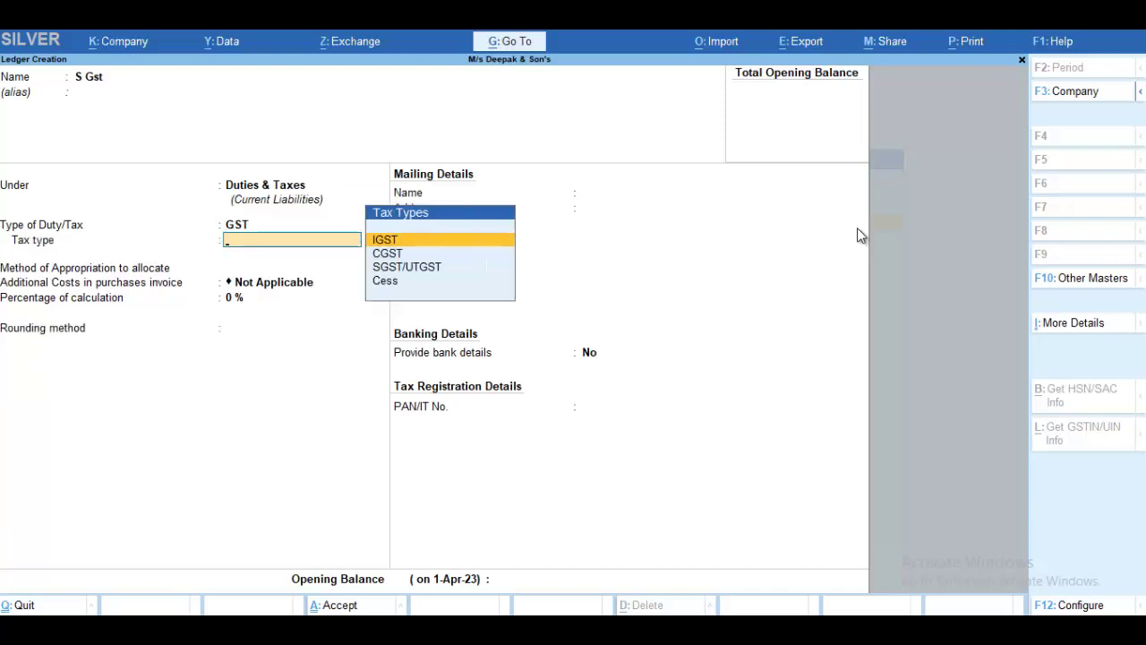
key(Down)
key(Down)
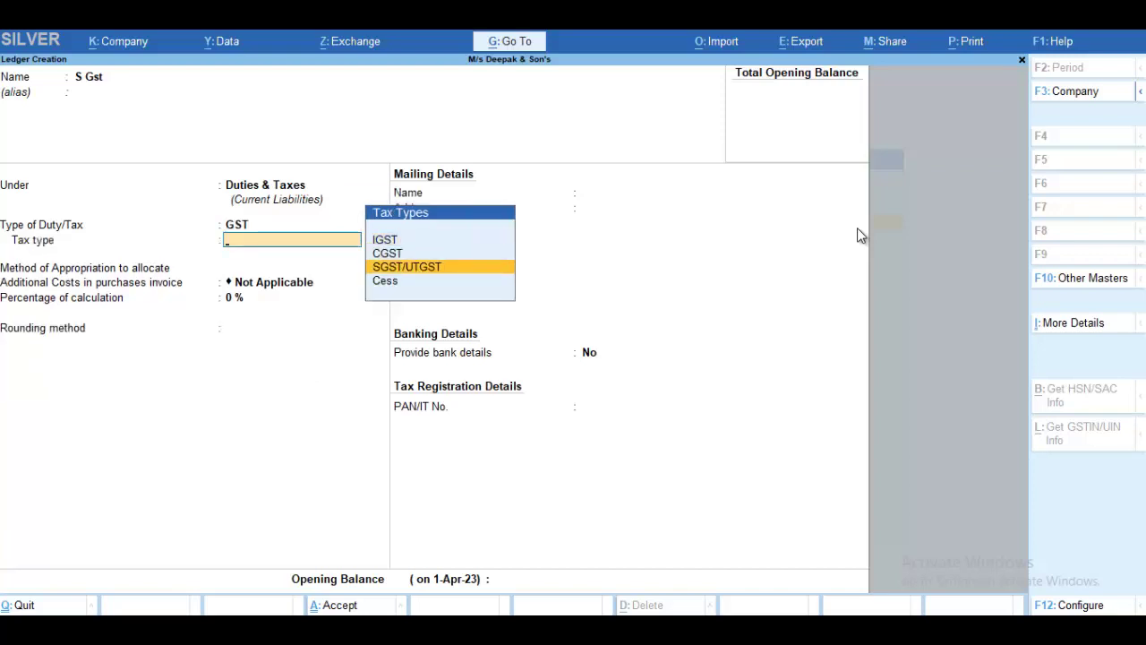
key(Return)
key(Return)
key(Return)
key(Return)
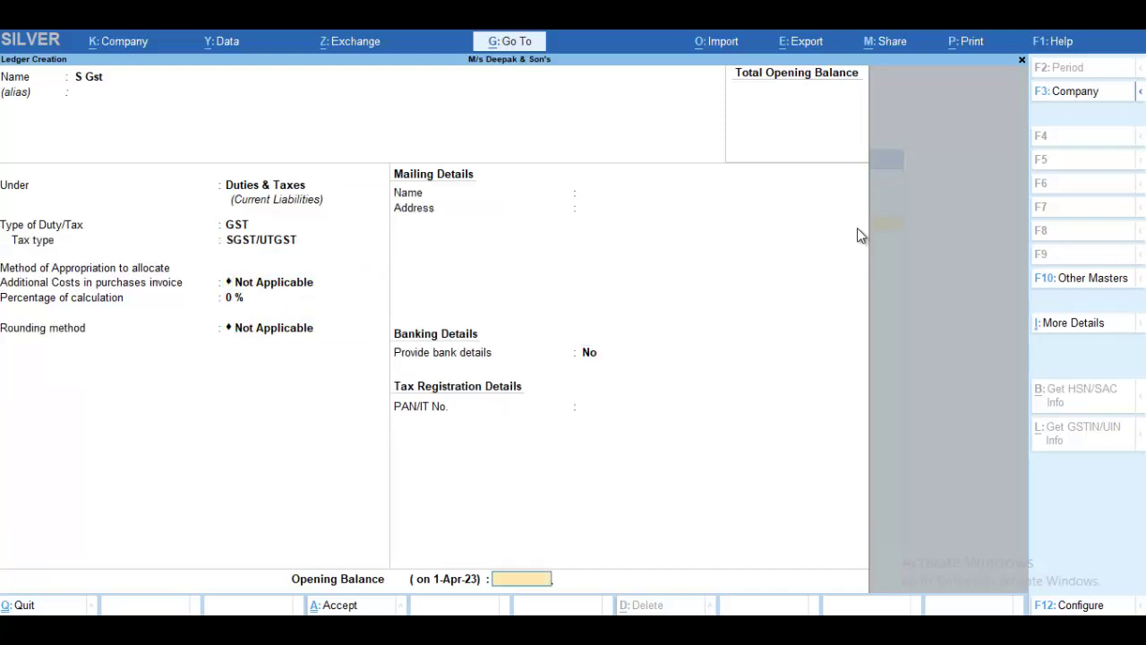
key(Return)
key(Return)
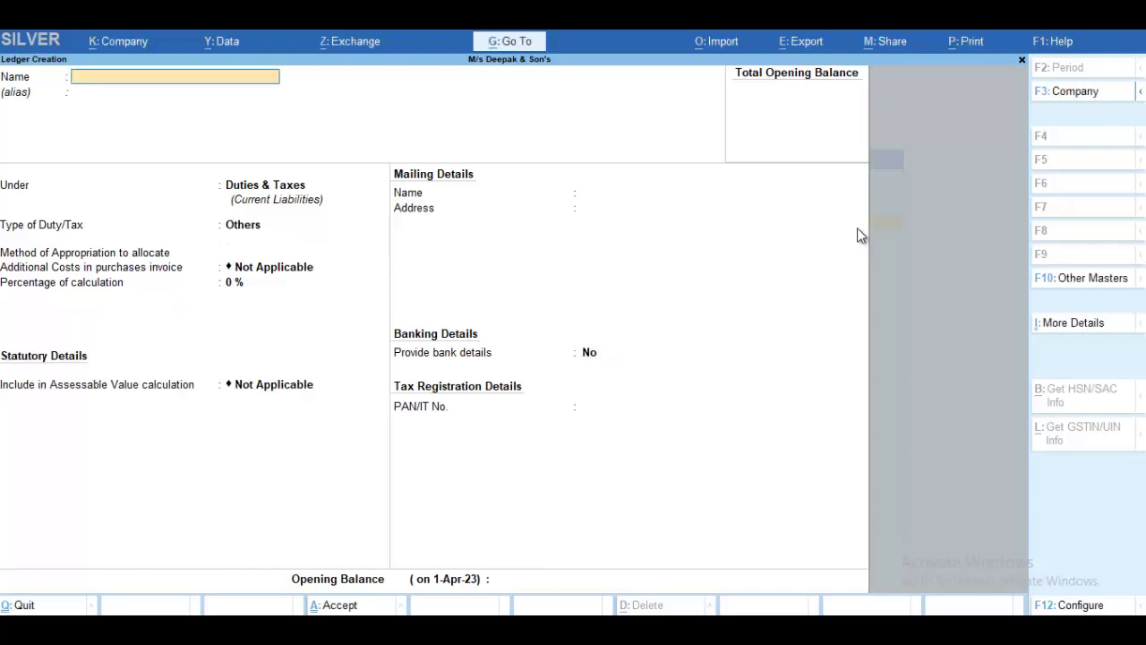
Step: Start another ledger named Cgst and keep it under Duties & Taxes
text(Cgst)
key(Return)
key(Return)
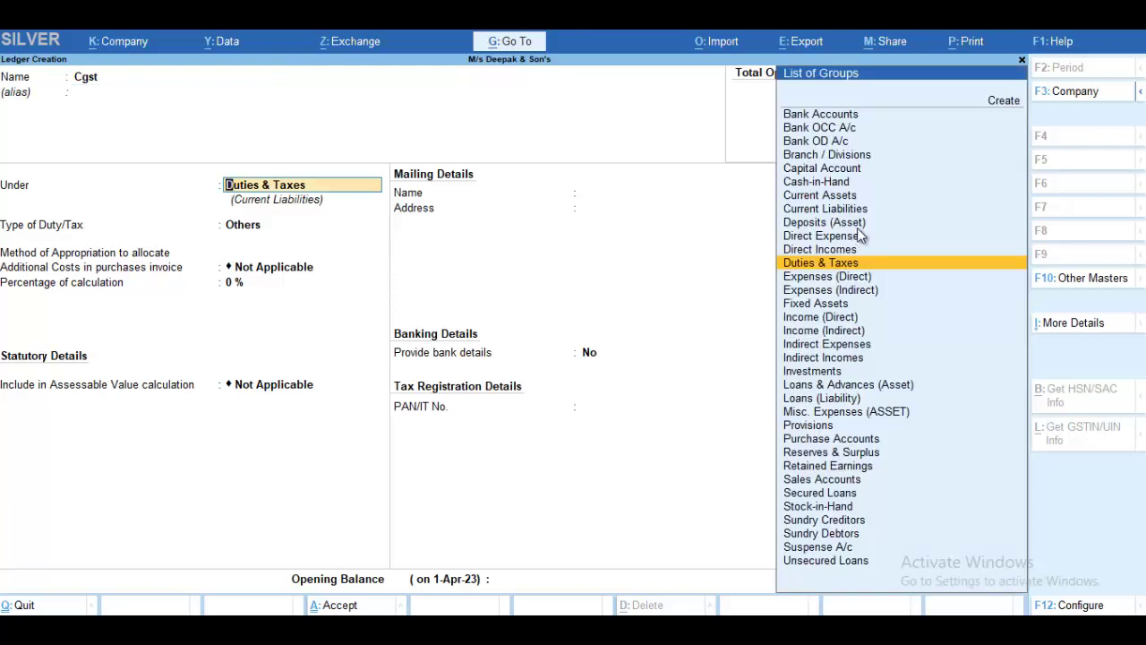
key(Return)
Step: Set the Cgst ledger's type of duty to GST and its tax type to CGST, save it and leave ledger creation
key(Up)
key(Return)
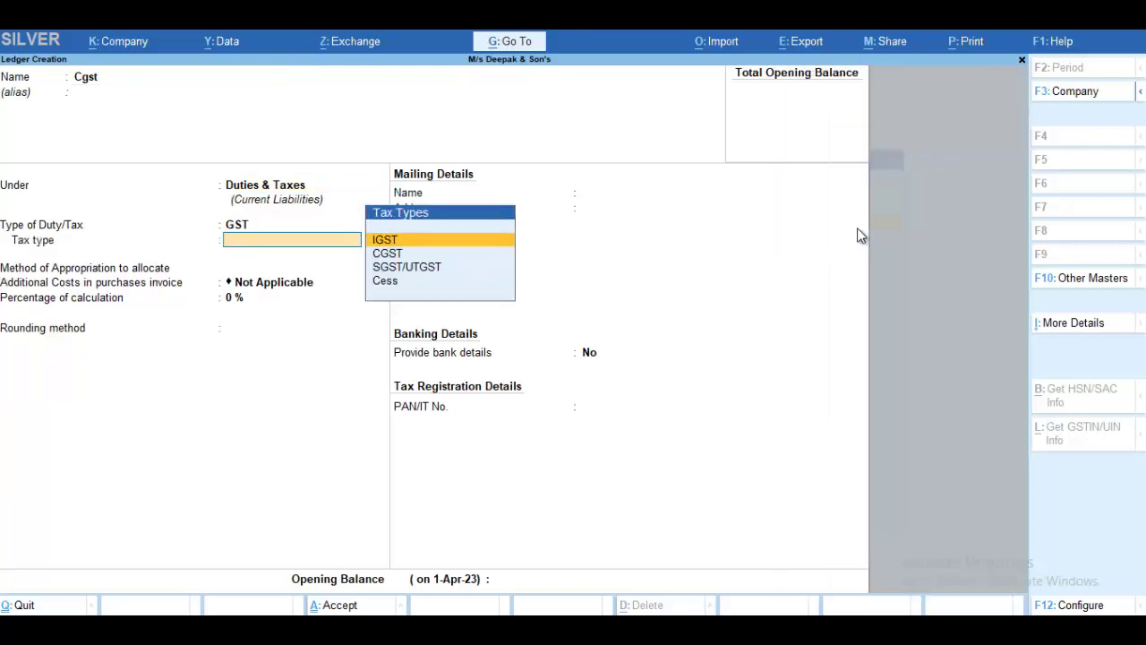
key(Down)
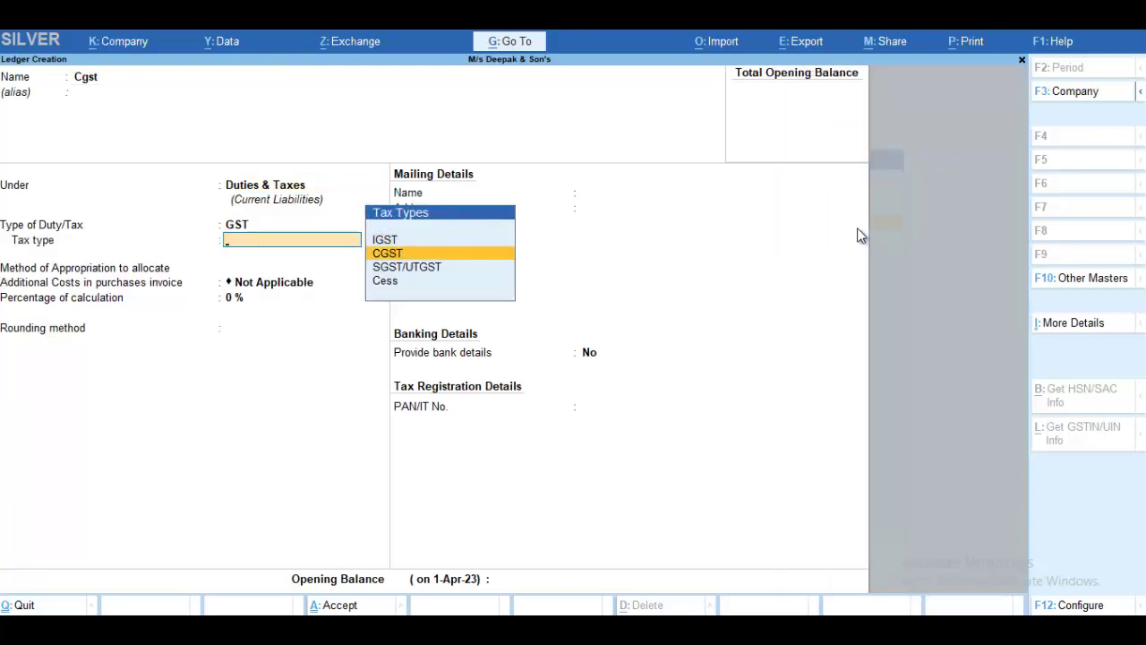
key(Return)
key(Return)
key(Return)
key(Return)
key(Return)
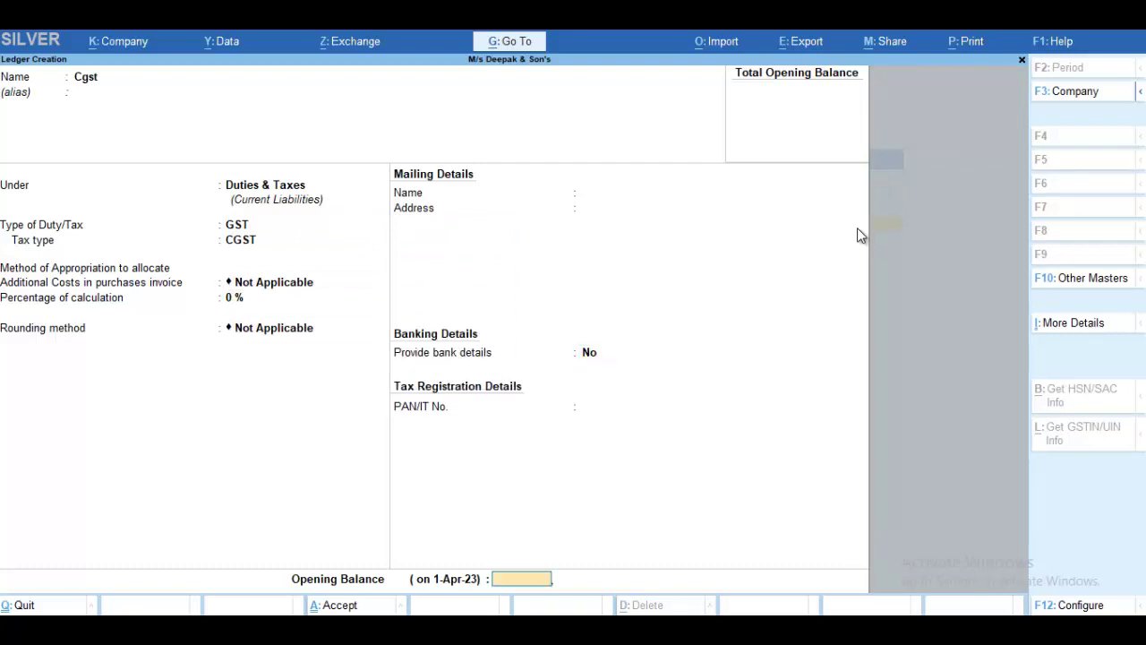
key(Return)
key(Return)
key(Escape)
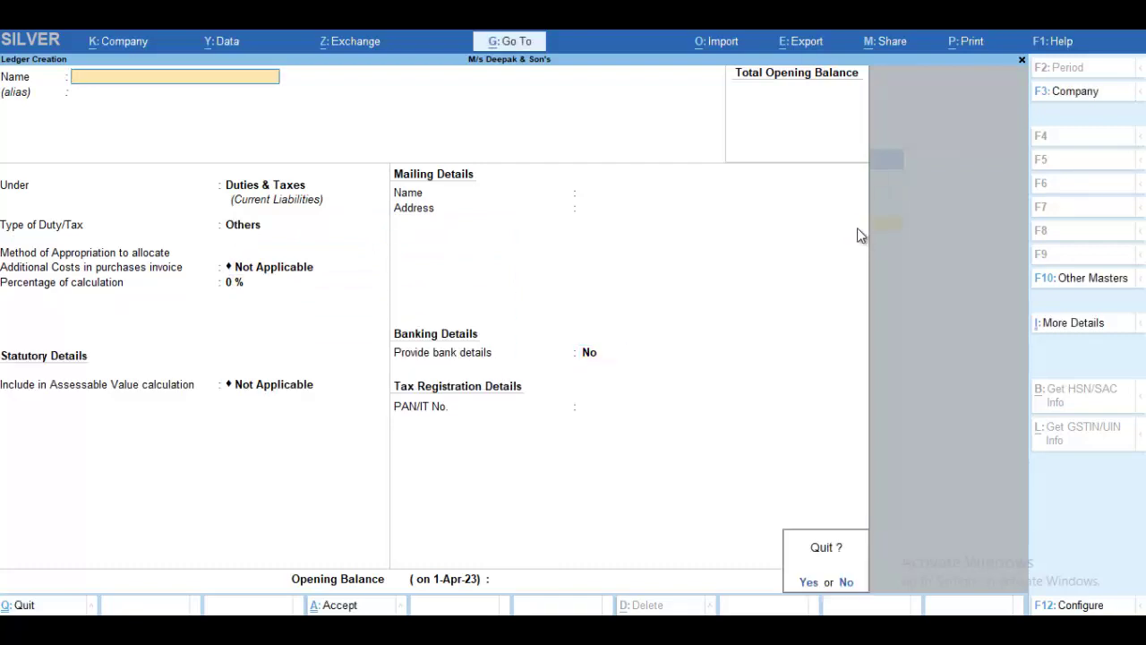
key(Return)
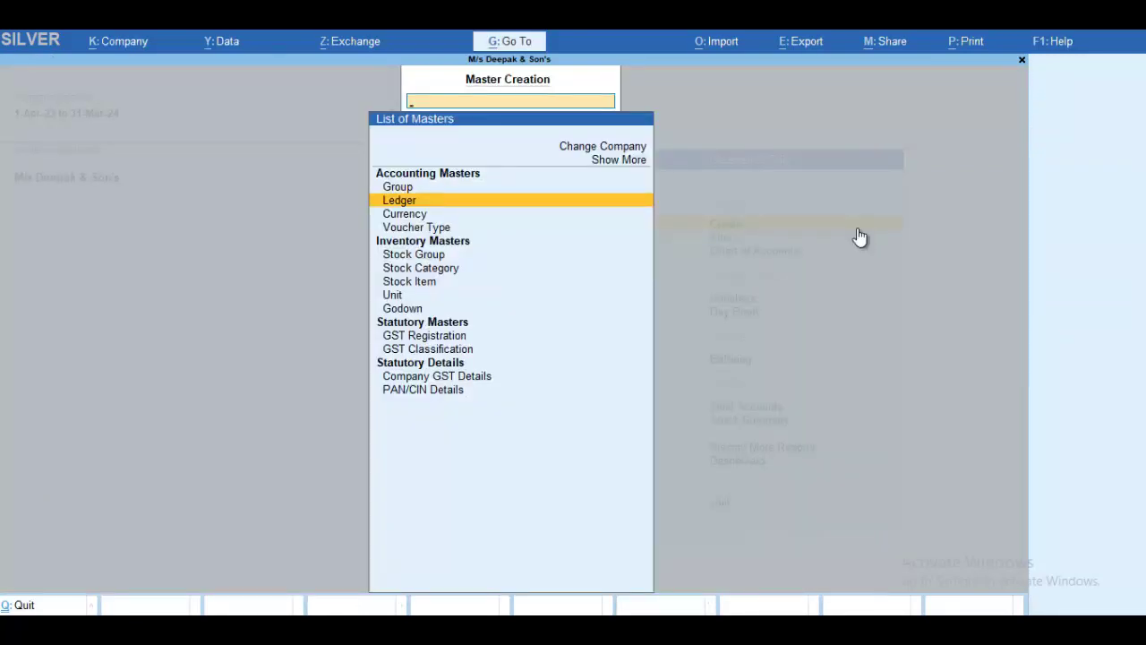
key(Escape)
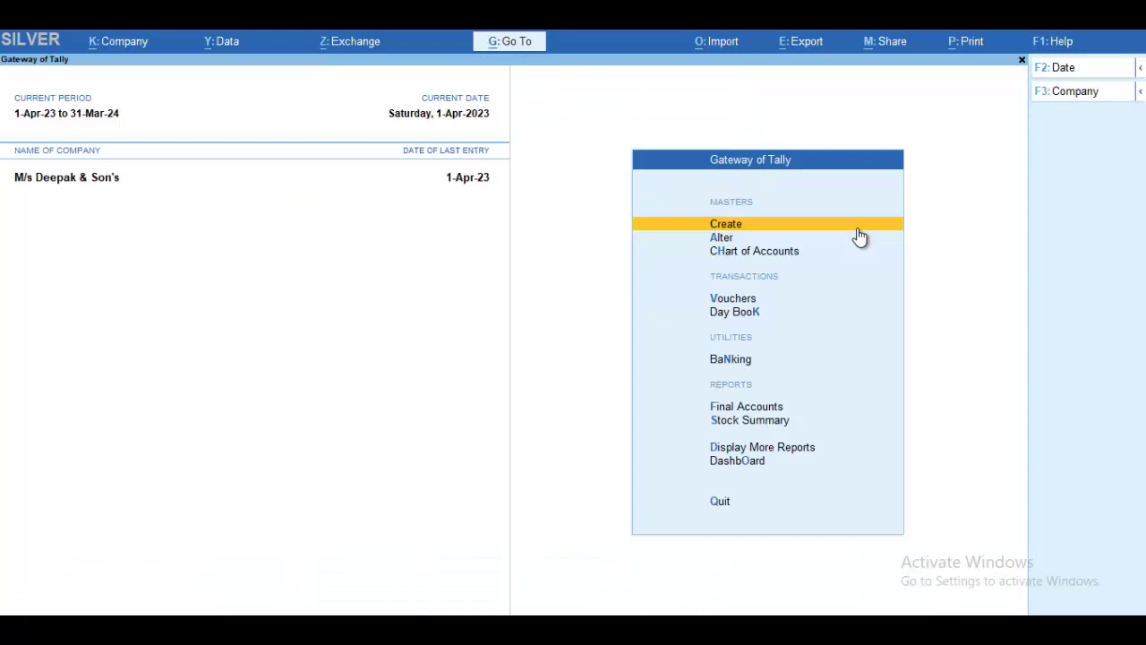
Step: Start a new stock item named Room Rent
key(Return)
key(Down)
key(Down)
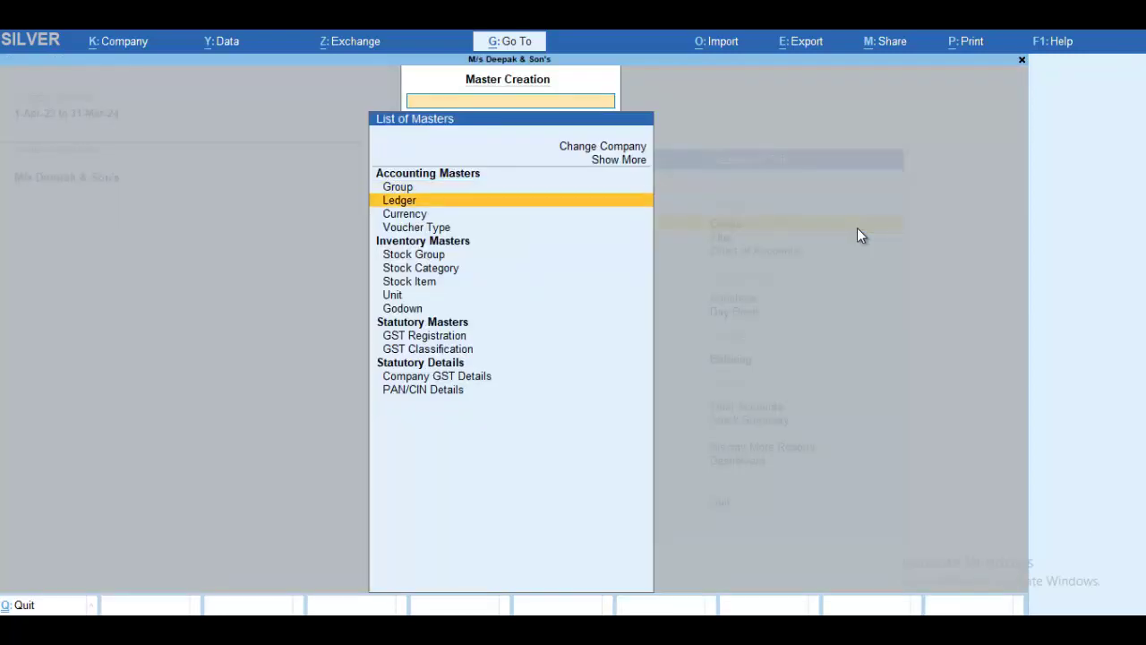
key(Down)
key(Down)
key(Down)
key(Down)
key(Down)
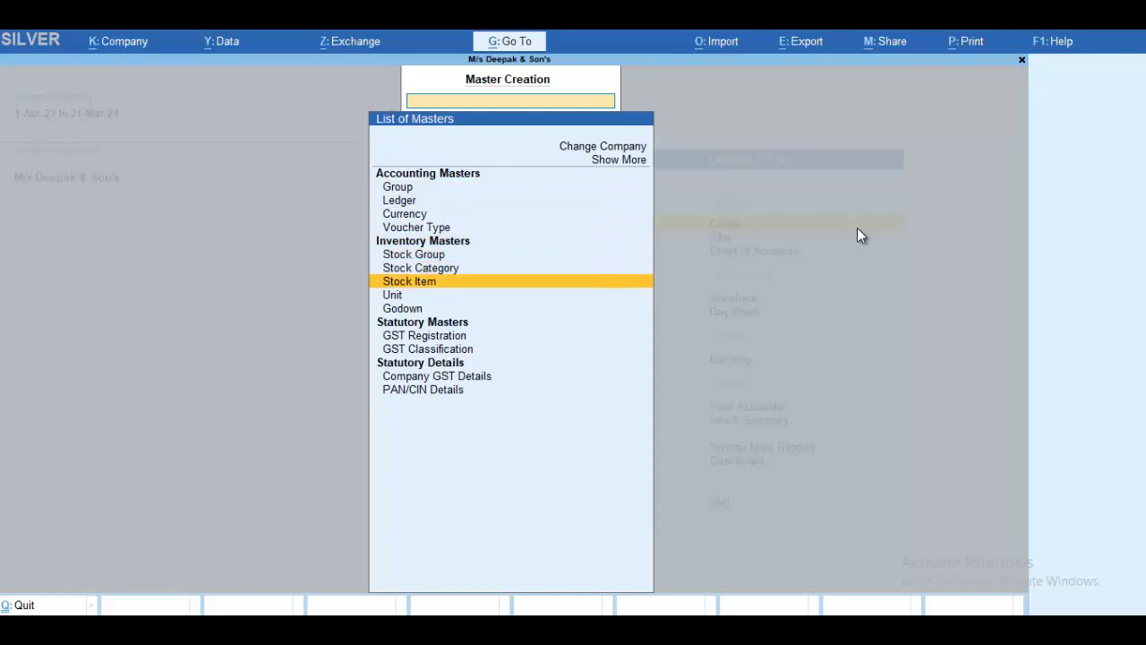
key(Up)
key(Return)
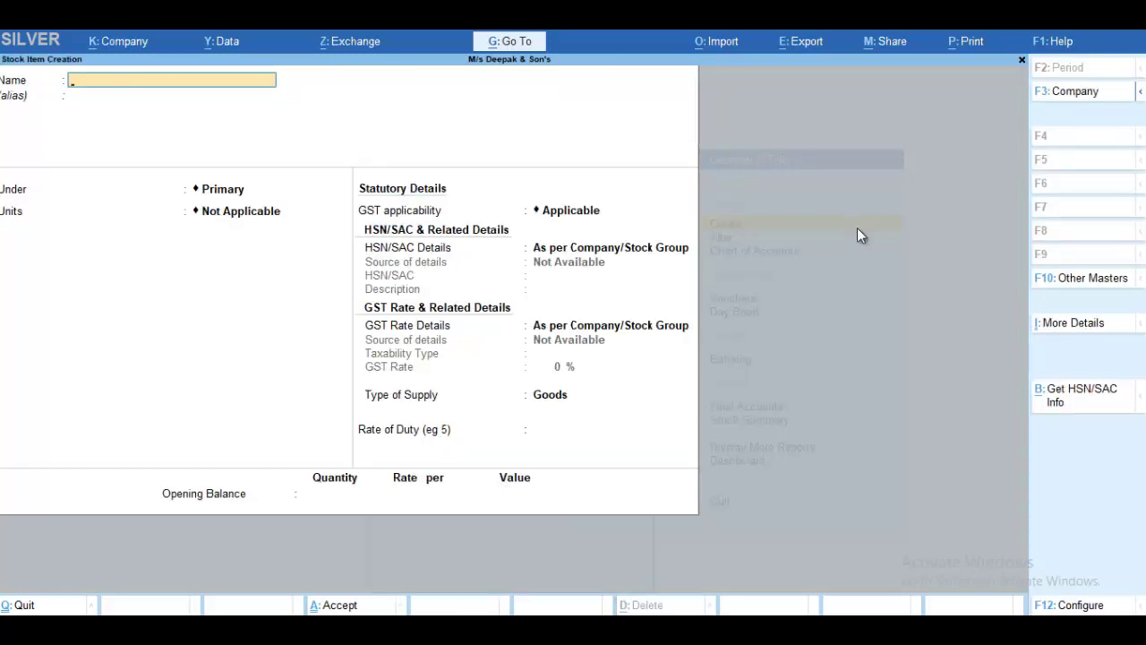
text(Roo)
key(BackSpace)
text(o)
key(BackSpace)
text(om Rent)
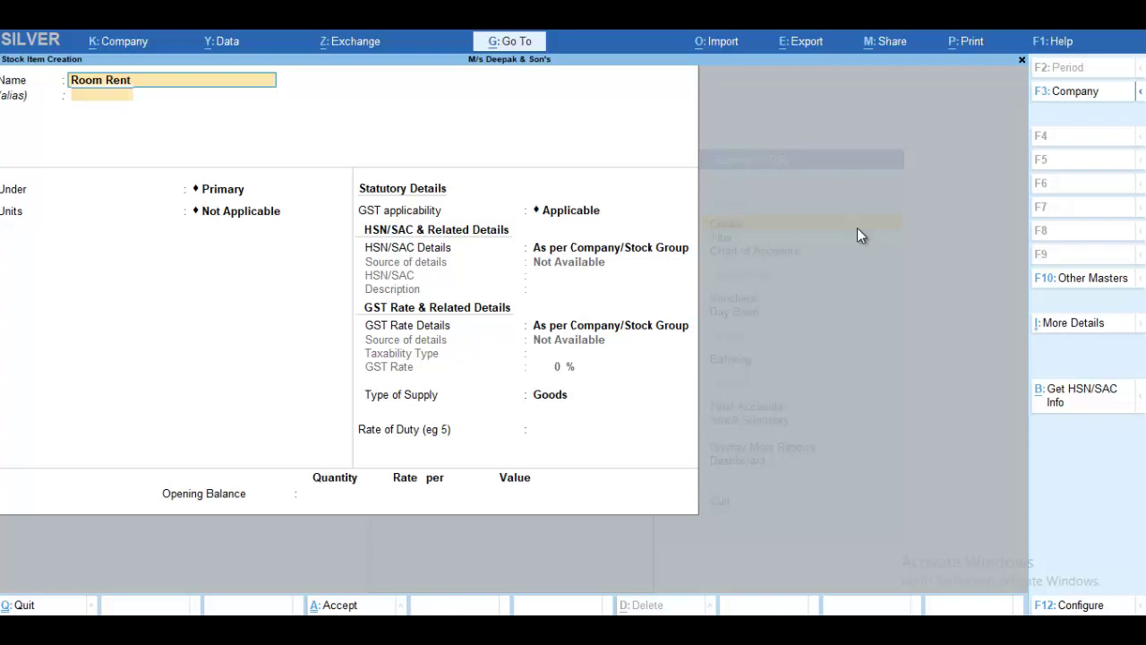
Step: Set the Room Rent item's units to pcs, keeping GST applicable and the HSN/SAC details as per company/stock group
key(Return)
key(Return)
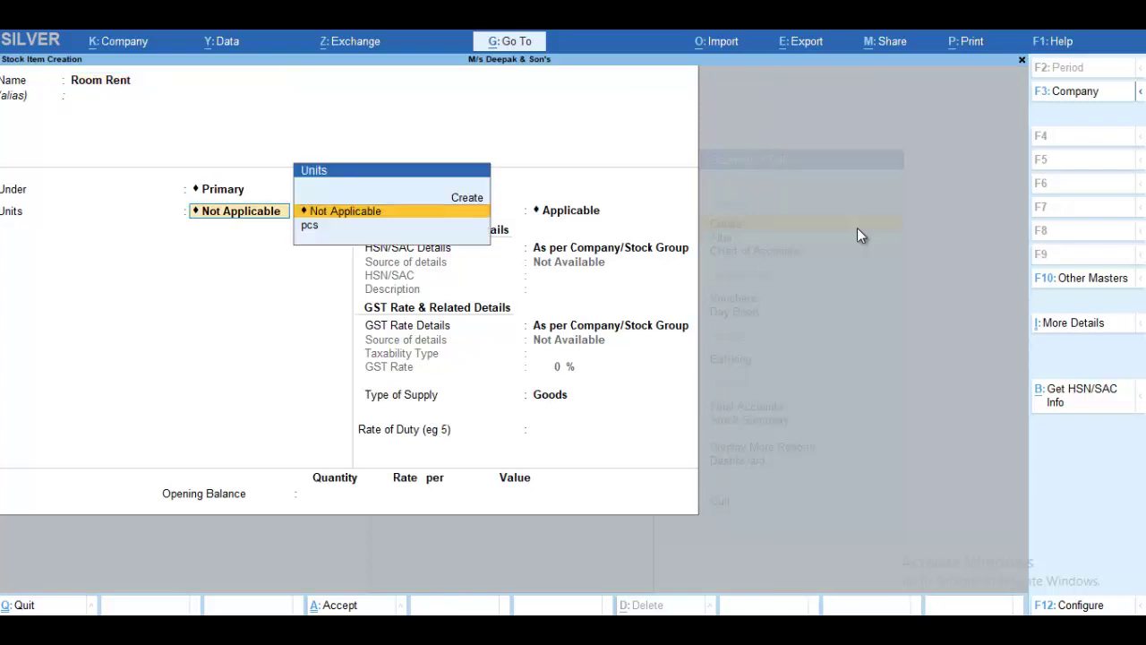
key(Down)
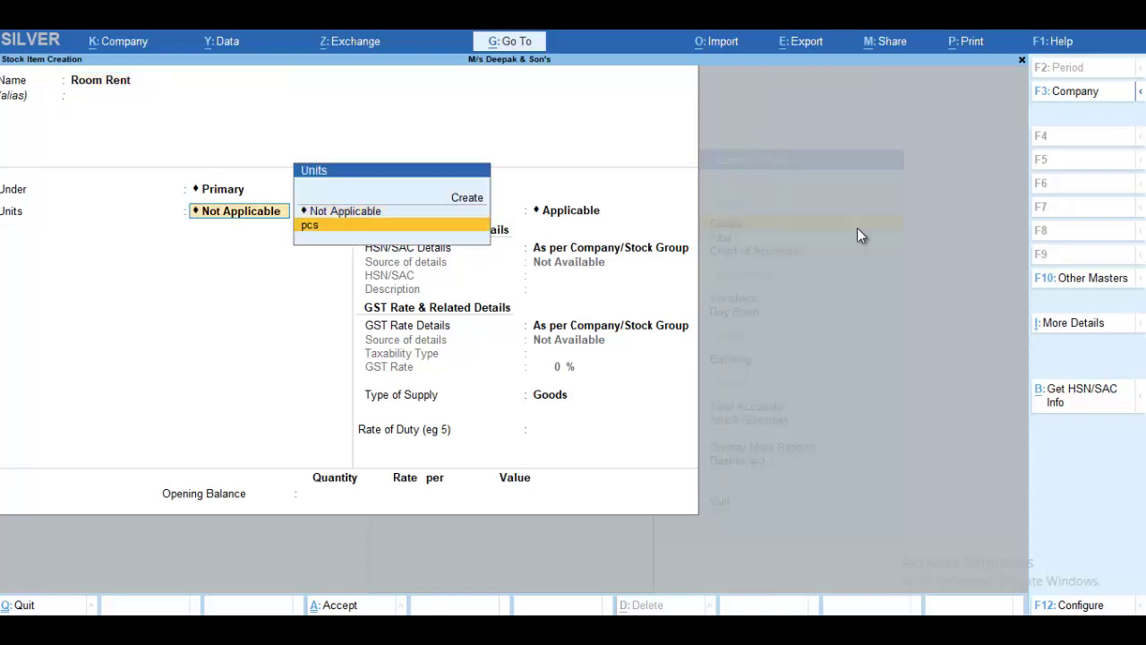
key(Return)
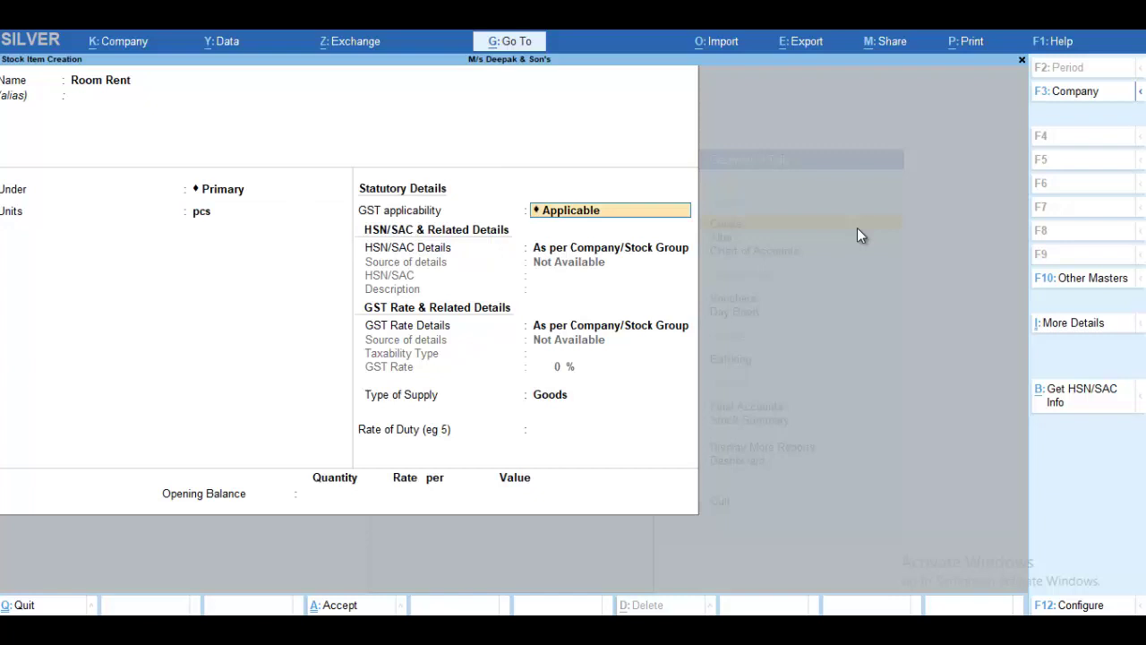
key(Return)
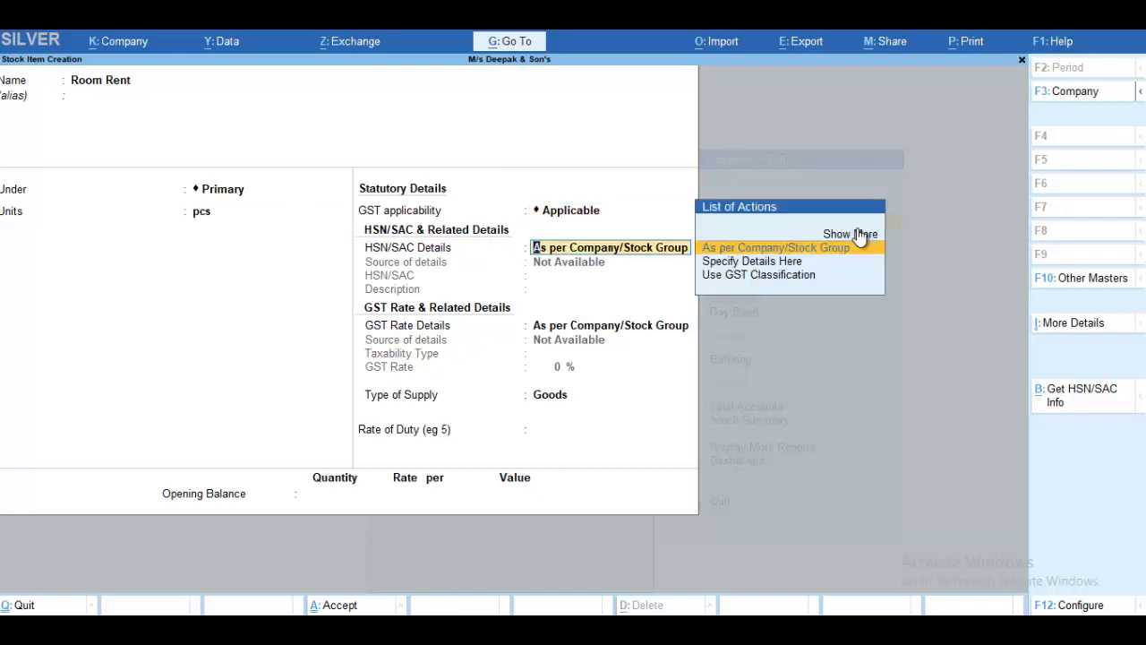
key(Return)
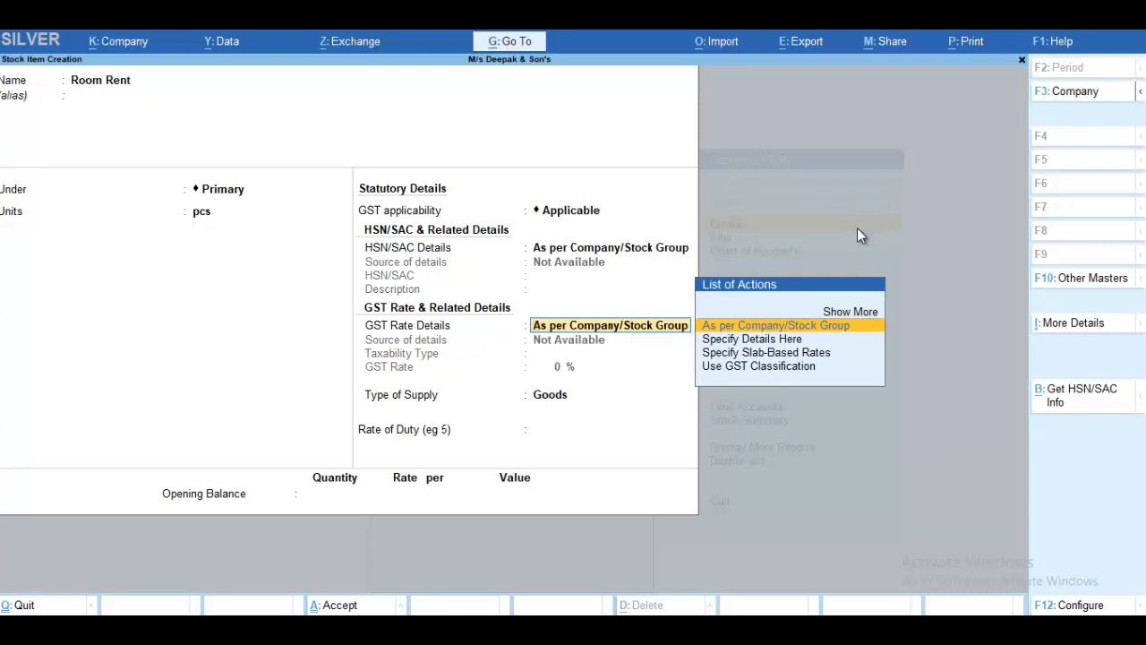
Step: Specify slab-based GST rates for the item, with a first slab up to 5,000 taxable at 18%
key(Down)
key(Down)
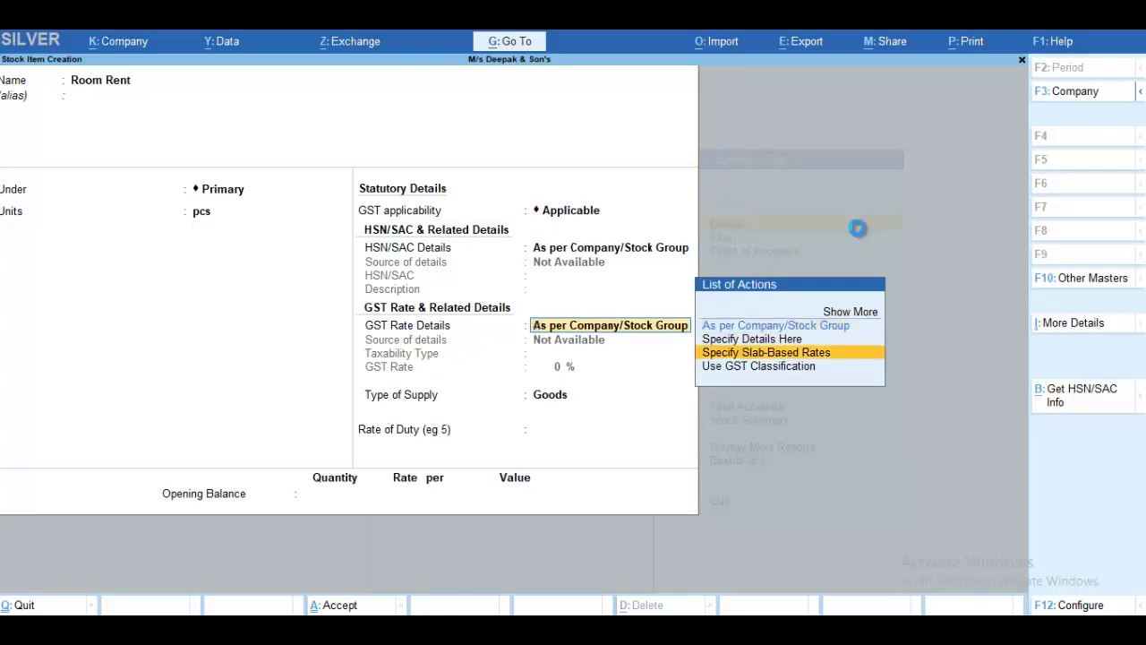
key(Return)
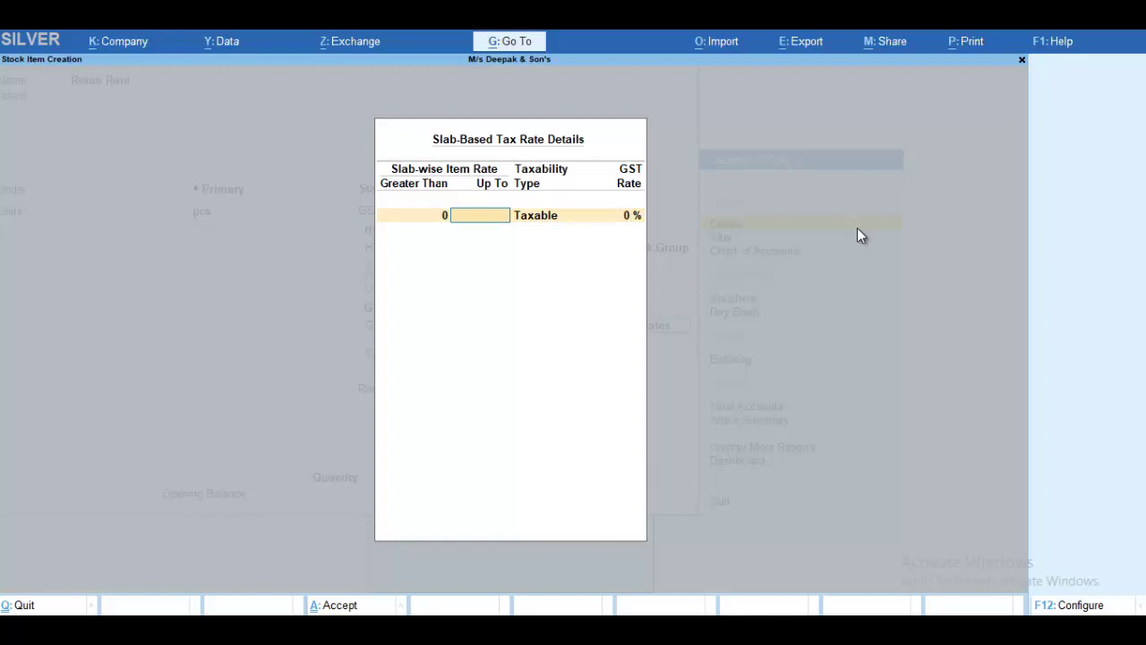
text(5000)
key(Return)
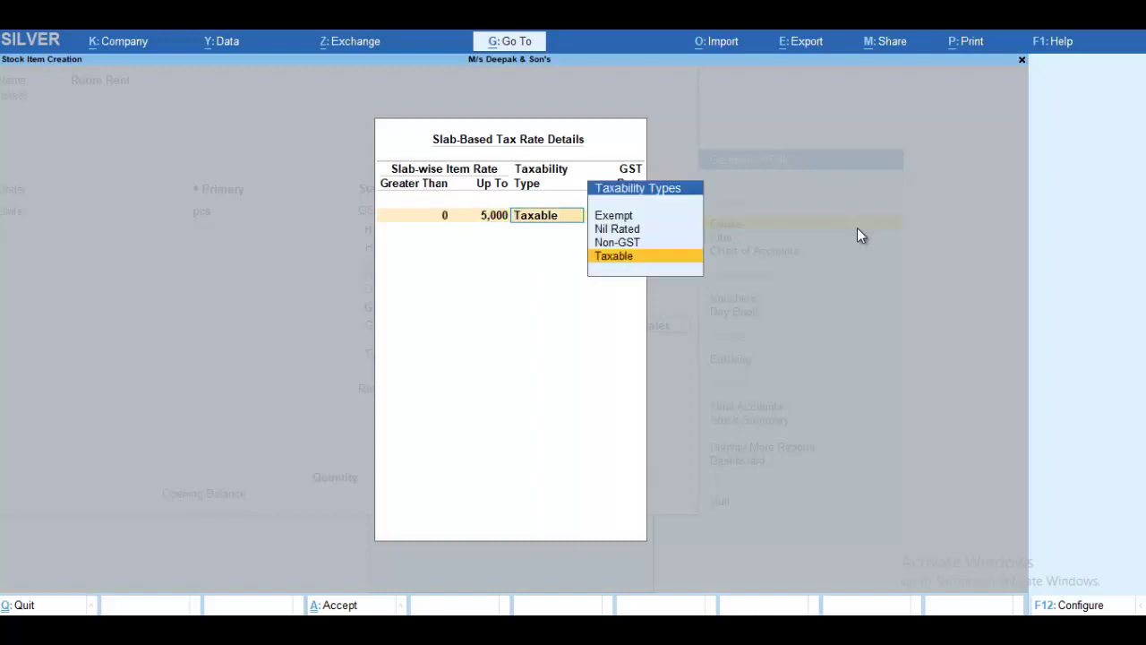
key(Return)
text(18)
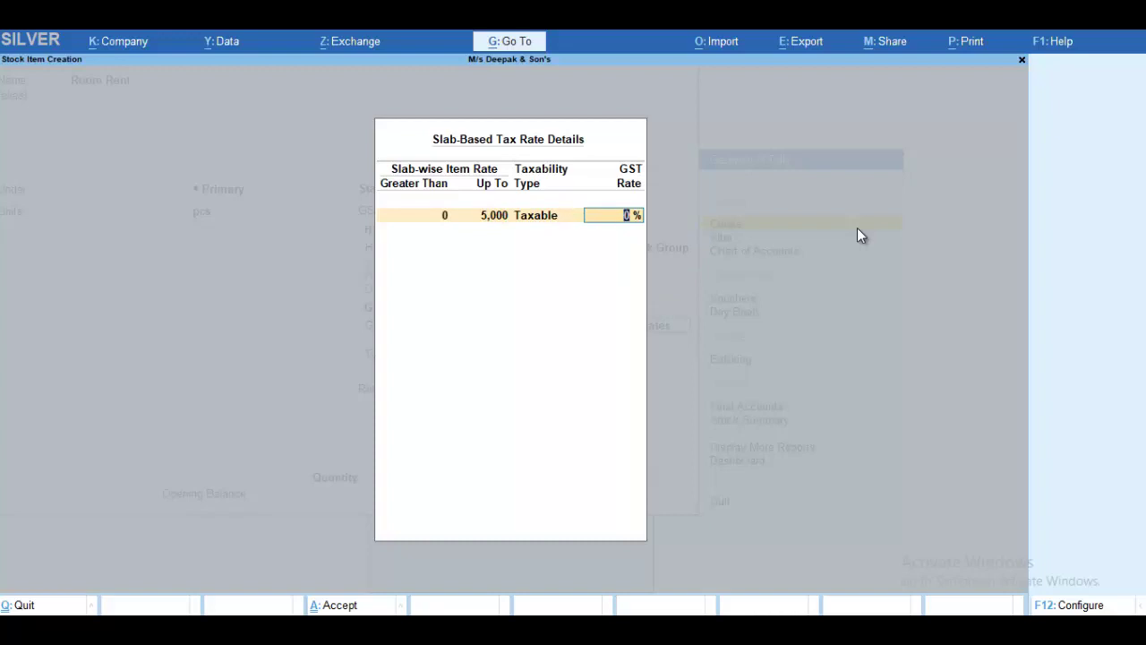
key(Return)
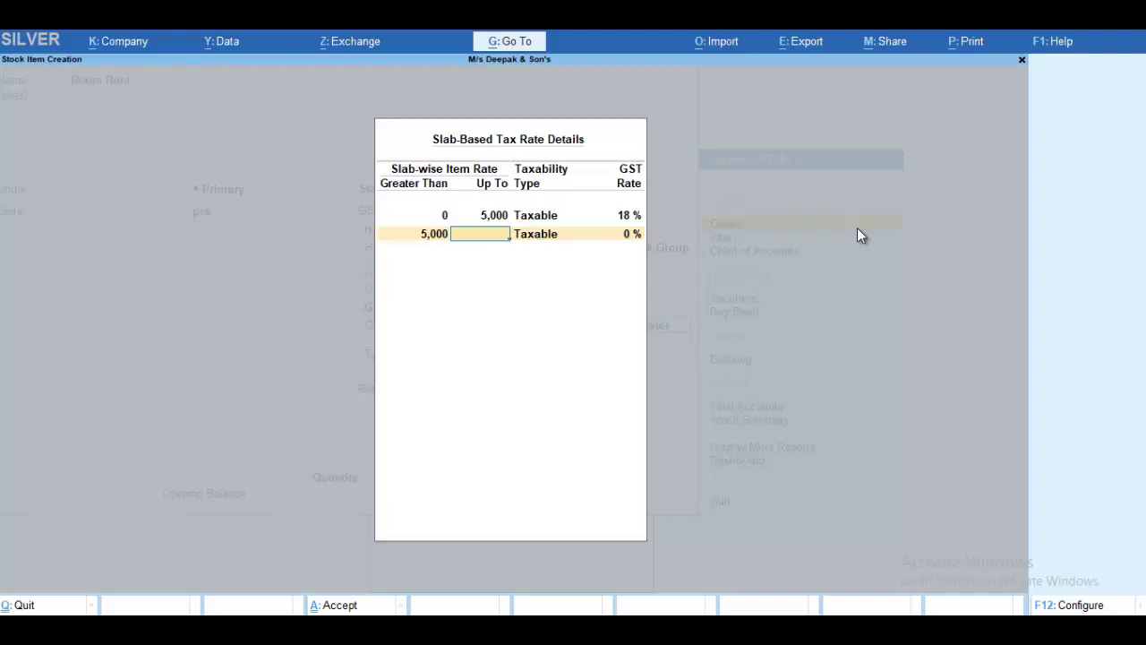
Step: Add an open-ended second slab for rates greater than 5,000, taxable at 28%
key(Return)
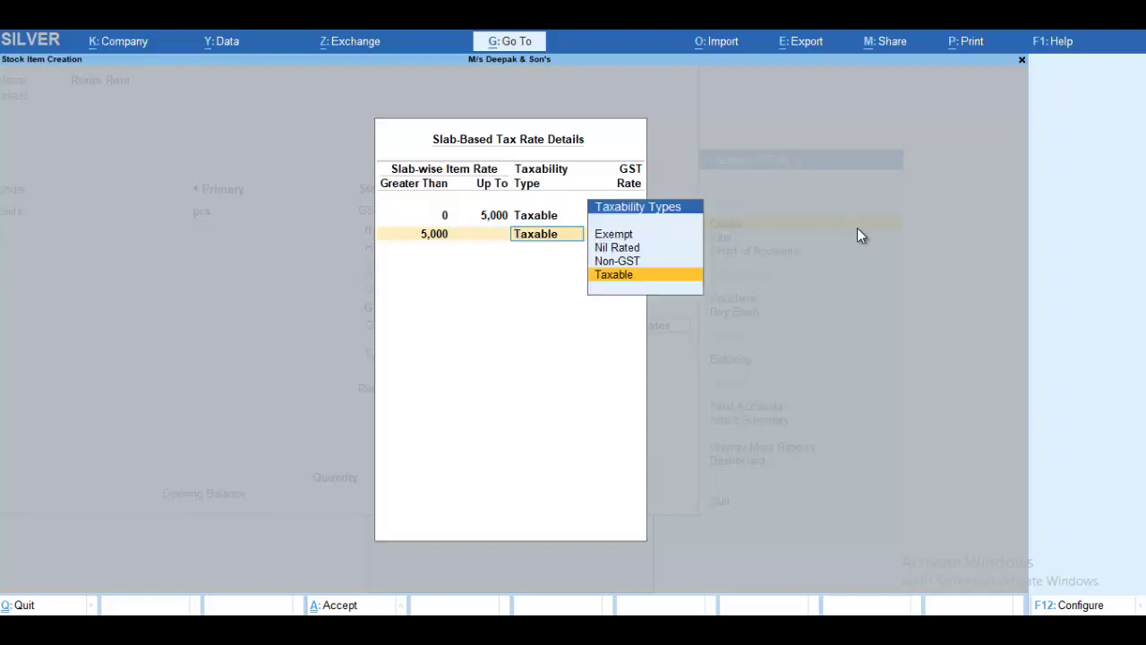
key(Return)
text(2)
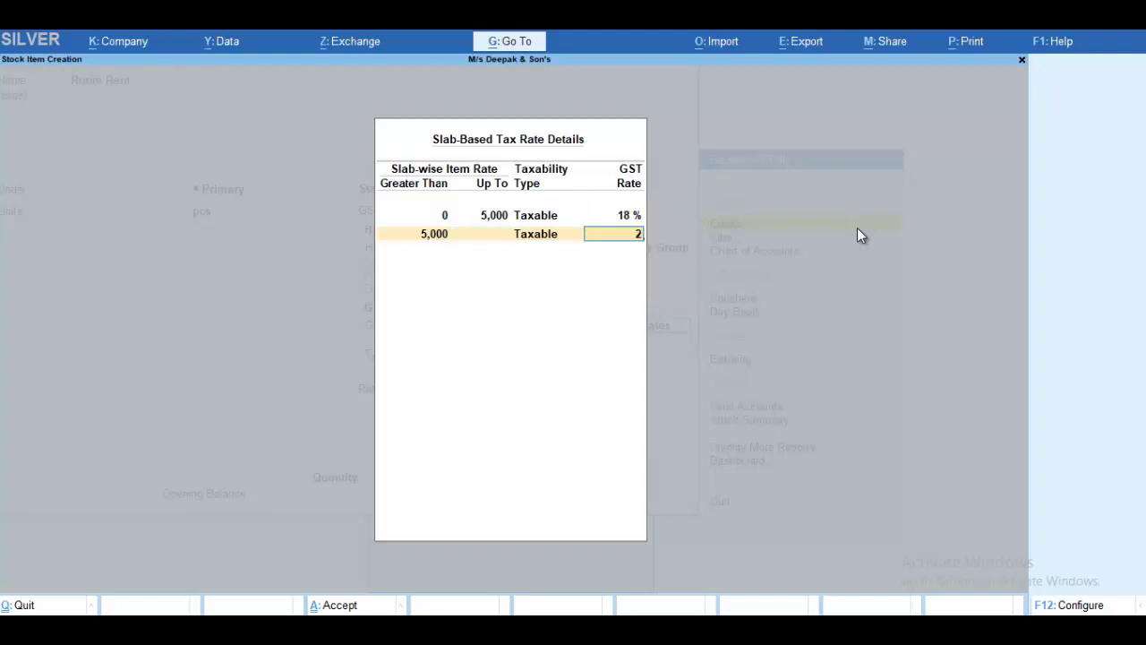
text(8)
key(Return)
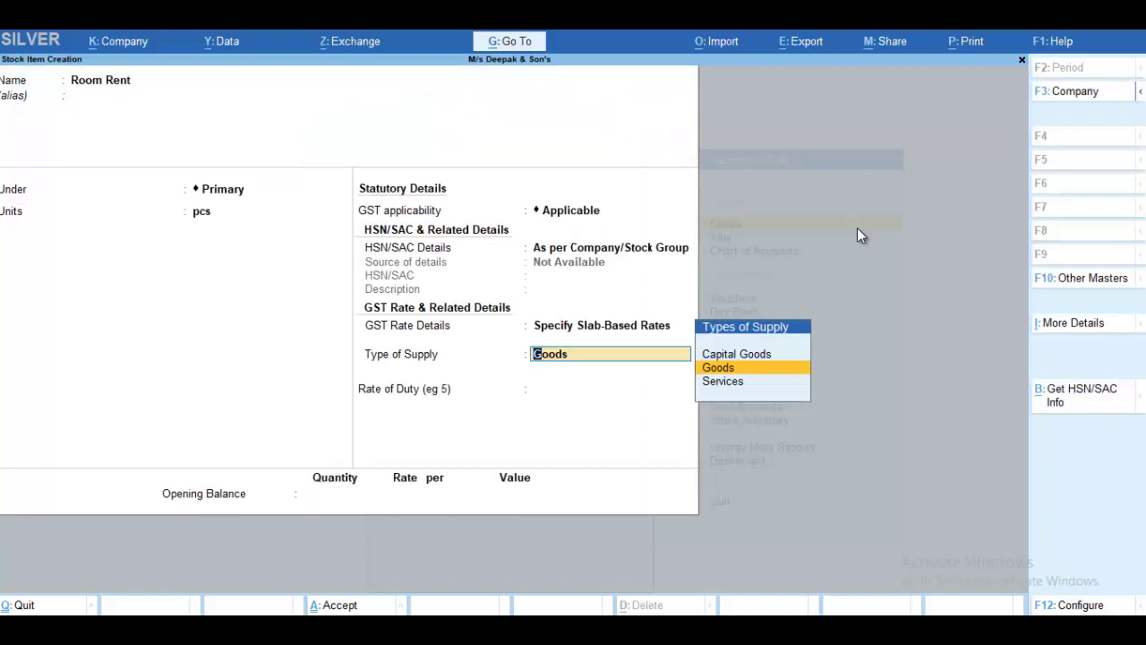
Step: Keep Goods as the type of supply, save the Room Rent item and leave stock item creation
key(Return)
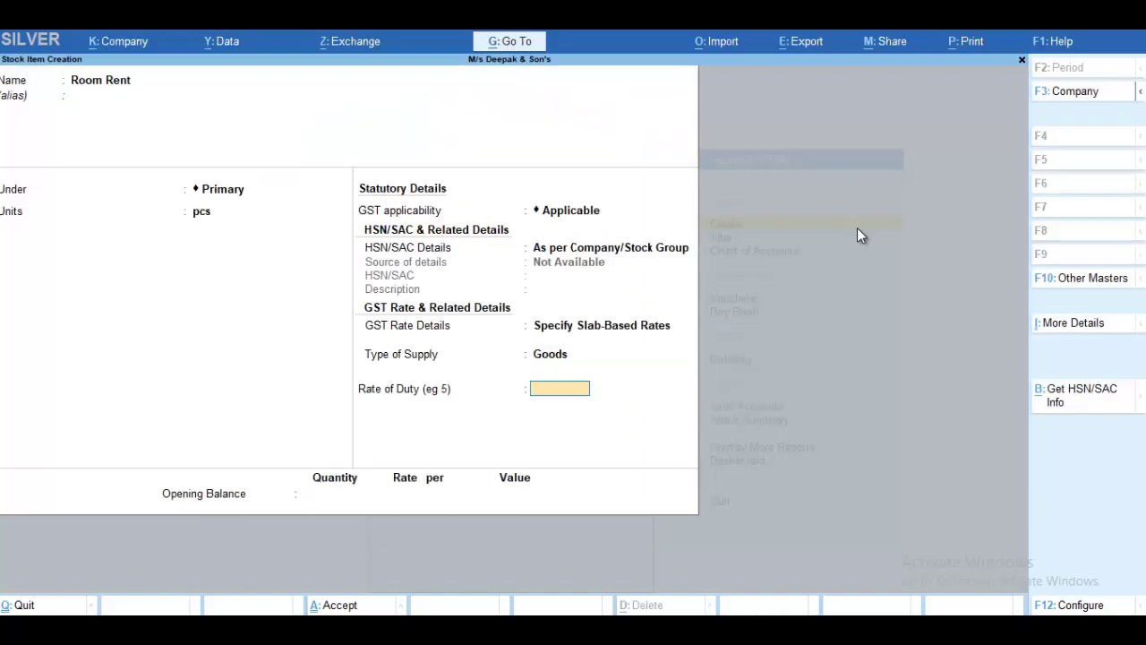
key(Return)
key(Return)
key(Return)
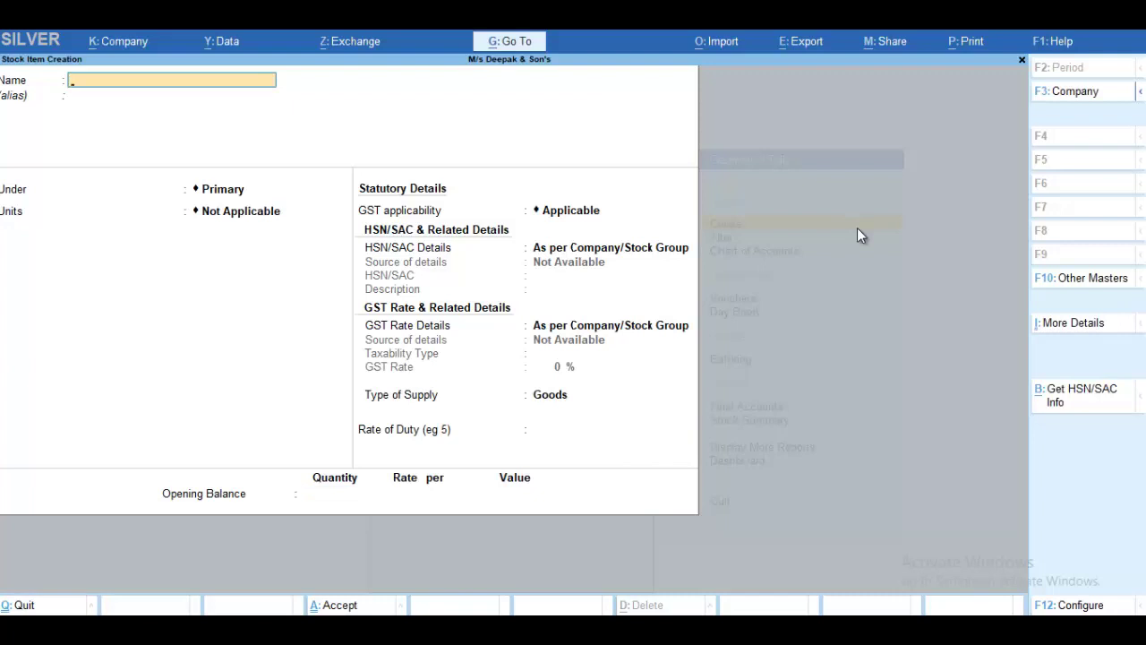
key(Escape)
key(Return)
key(Escape)
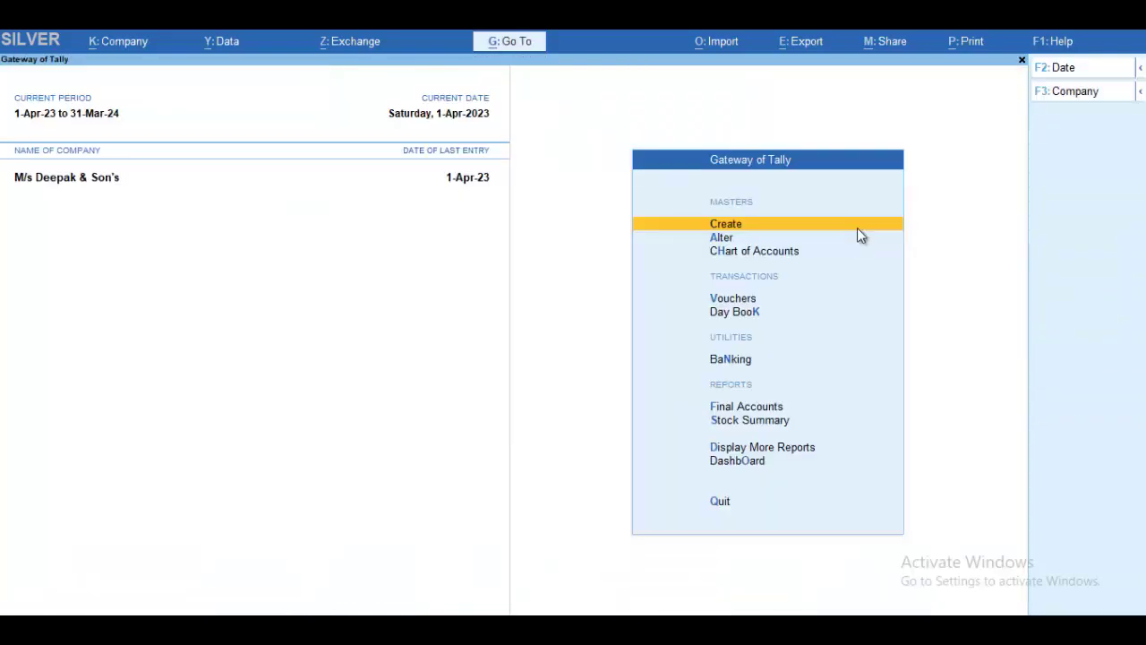
Step: Start a new sales voucher and select the customer's ledger as the party account
key(Down)
key(Down)
key(Down)
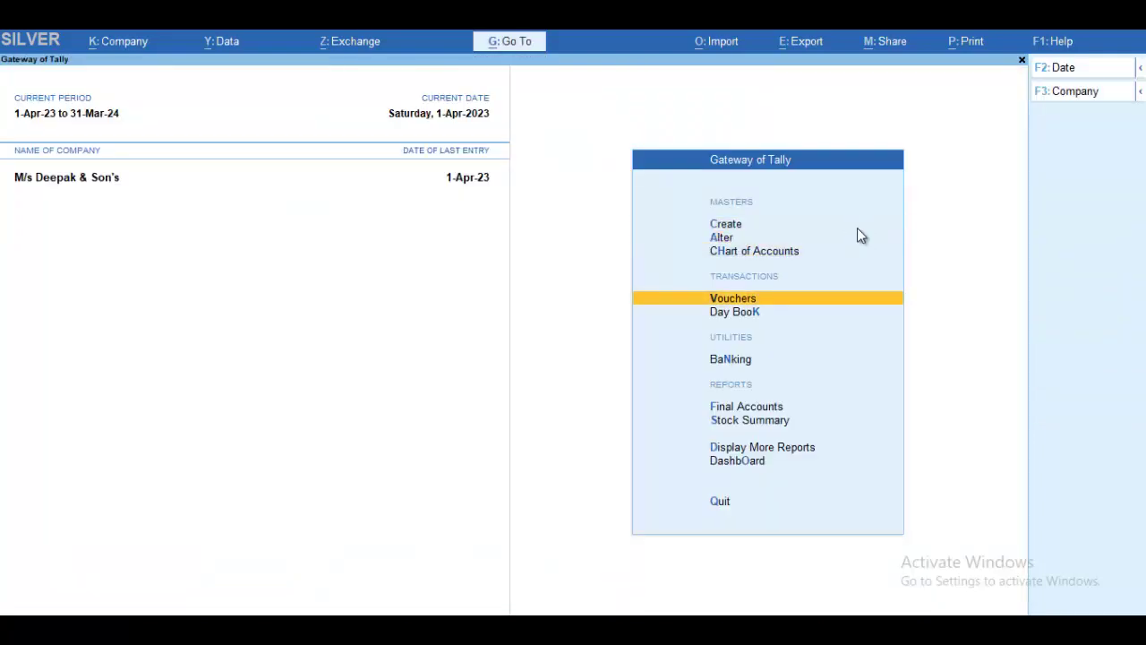
key(Return)
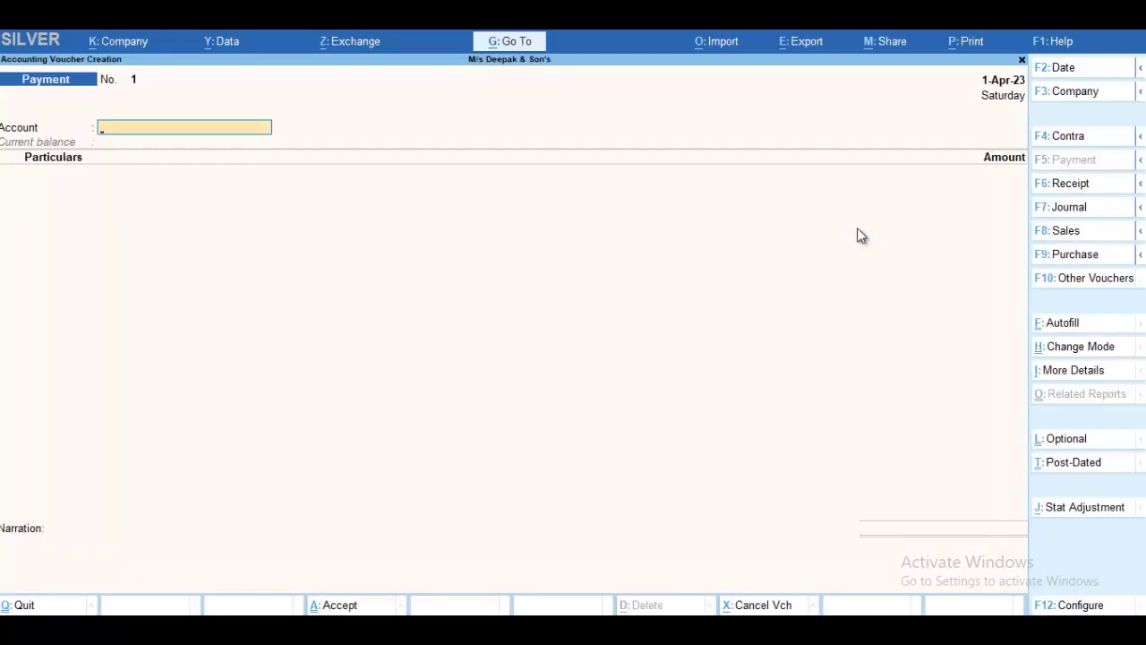
click(1083, 231)
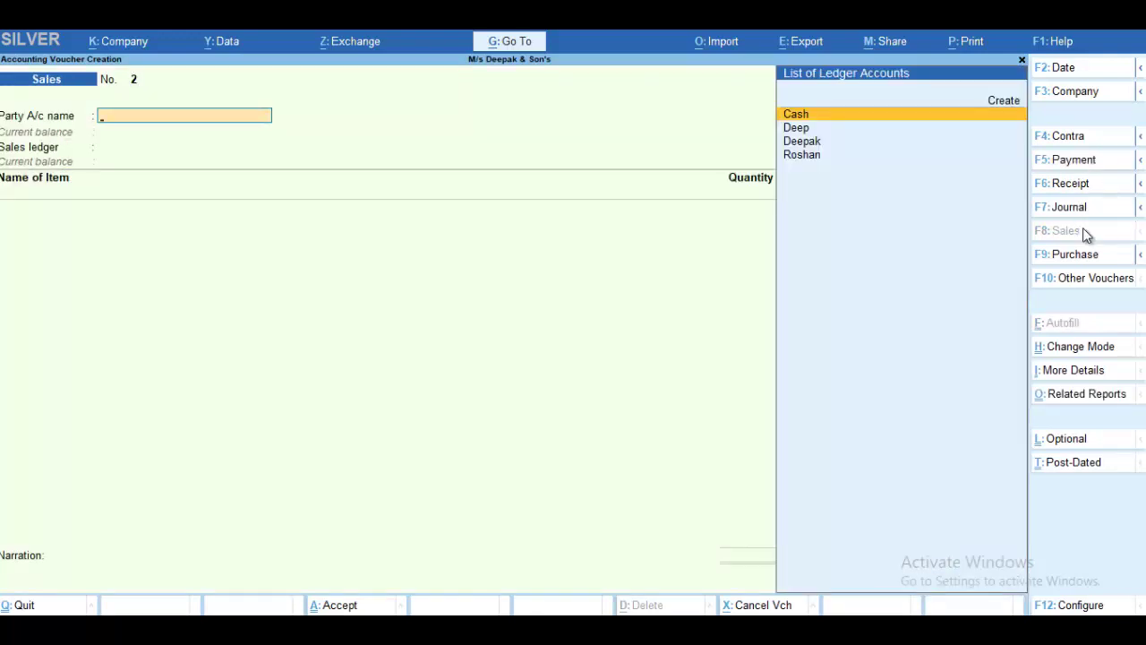
key(Down)
key(Down)
key(Down)
key(Return)
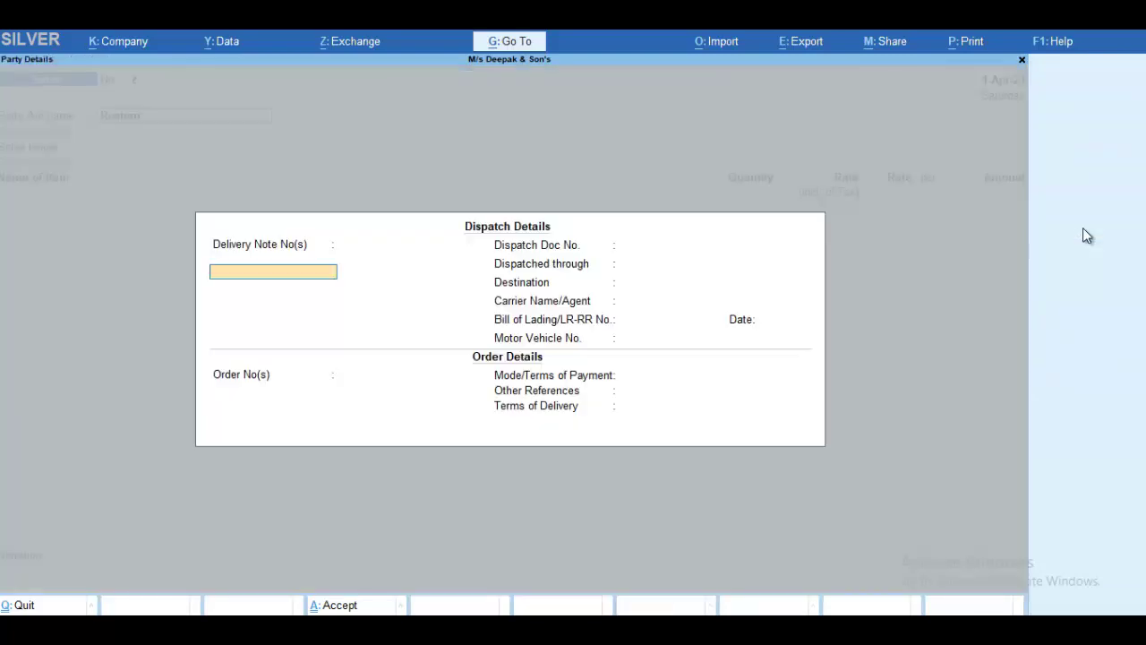
Step: Leave the dispatch and order details blank, accept the party details as filled in, and use Sales as the sales ledger
key(Return)
key(Return)
key(Return)
key(Return)
key(Return)
key(Return)
key(Return)
key(Return)
key(Return)
key(Return)
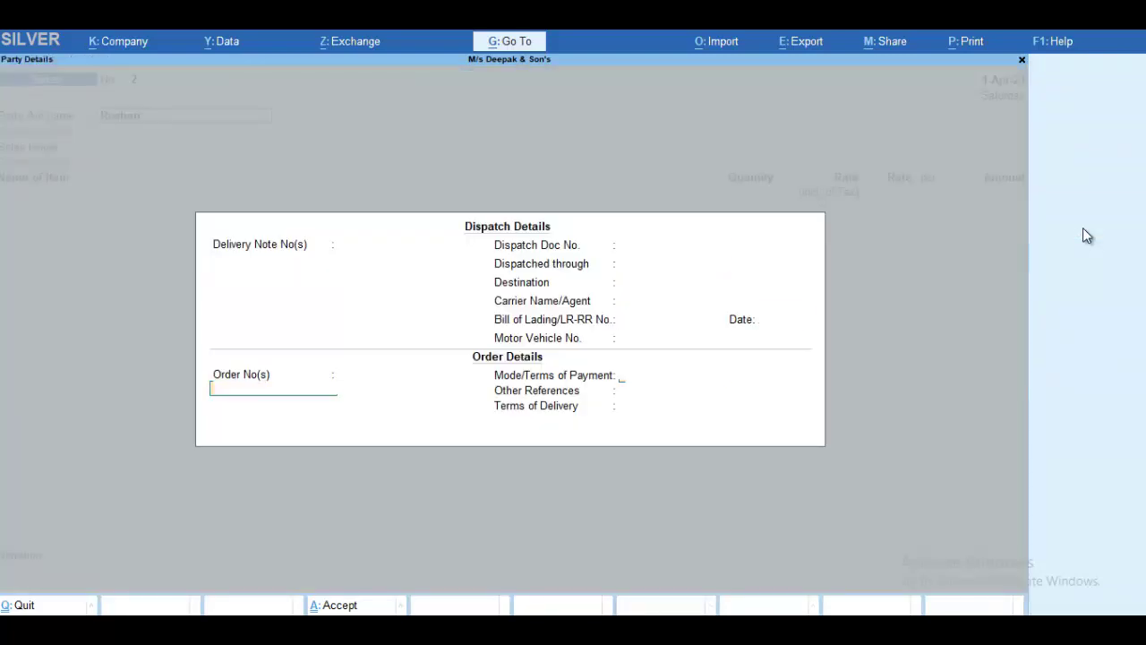
key(Return)
key(Return)
key(Return)
key(Return)
key(Return)
key(Return)
key(Return)
key(Return)
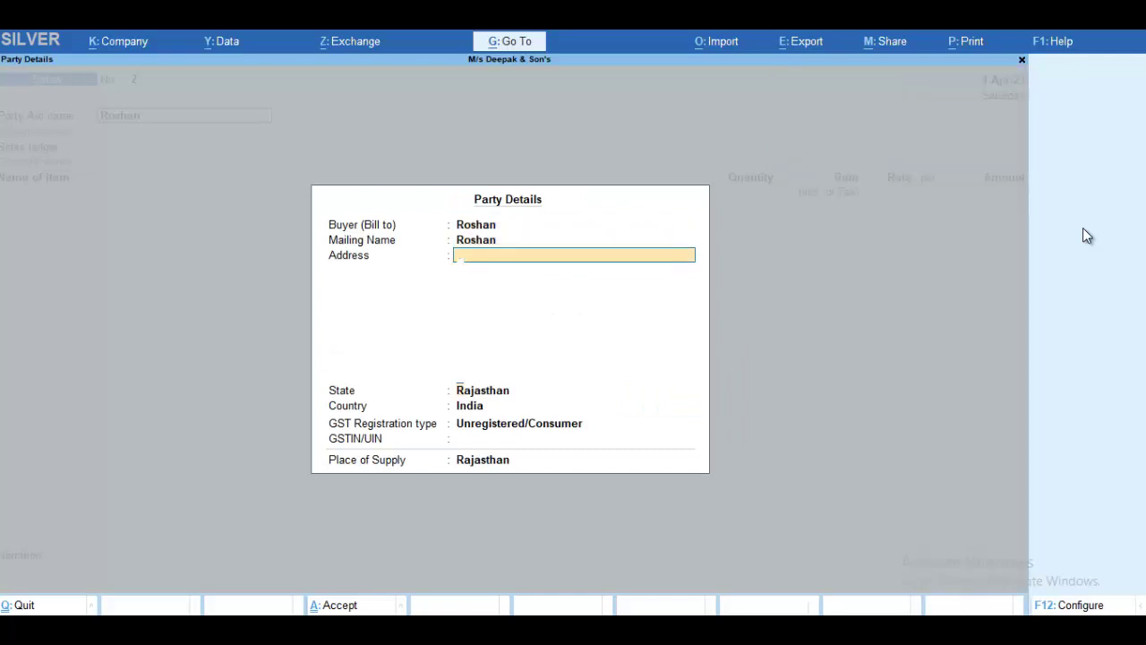
key(Return)
key(Return)
key(Return)
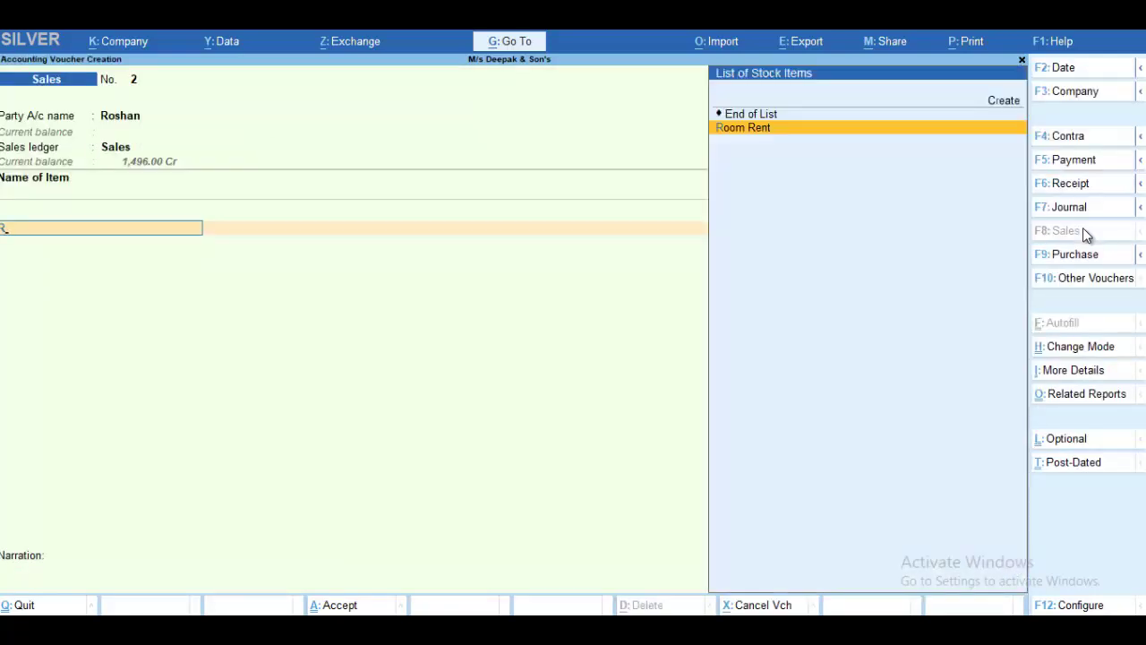
Step: Add Room Rent as the first item line, with quantity 1 pcs at a rate of 3,000 excluding tax
key(Return)
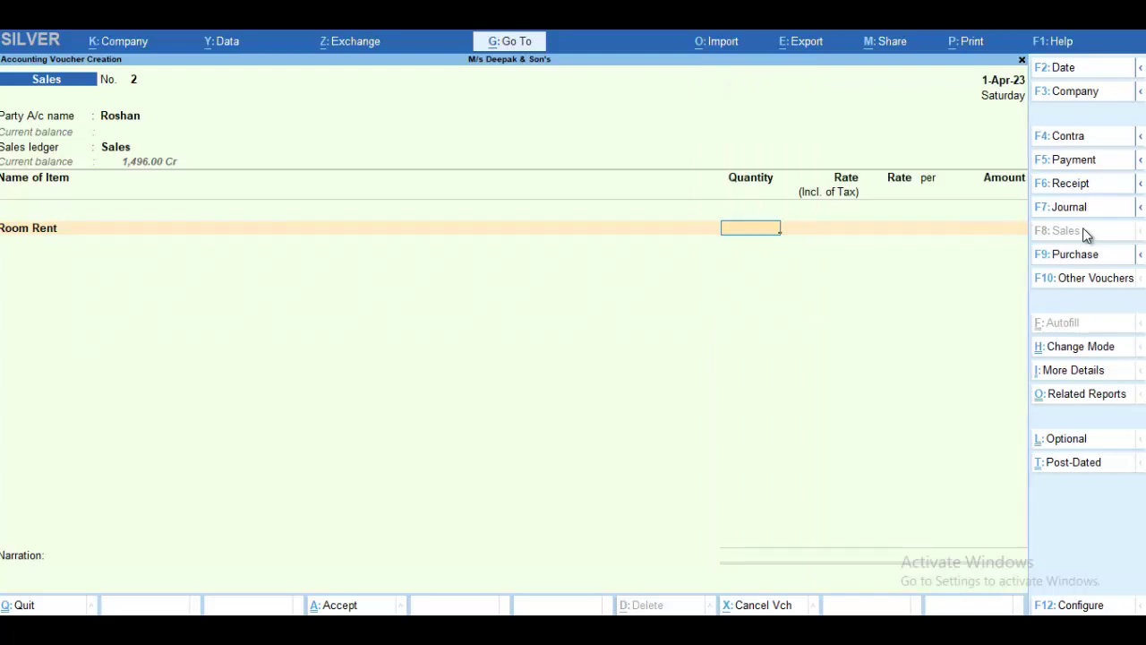
text(1)
key(Return)
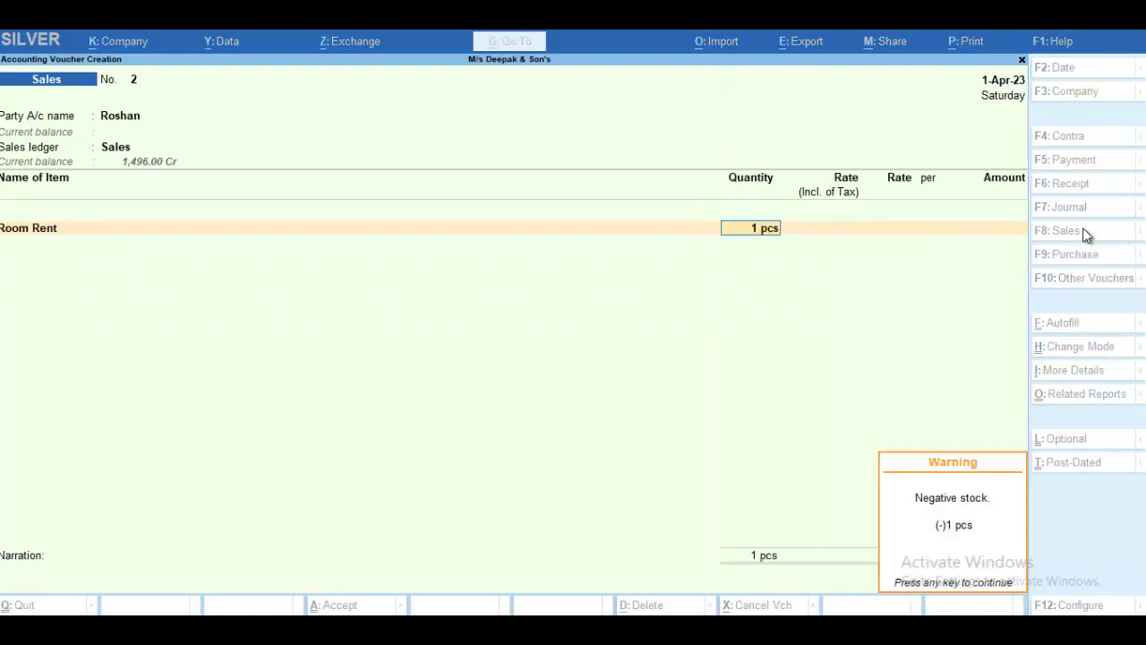
key(Return)
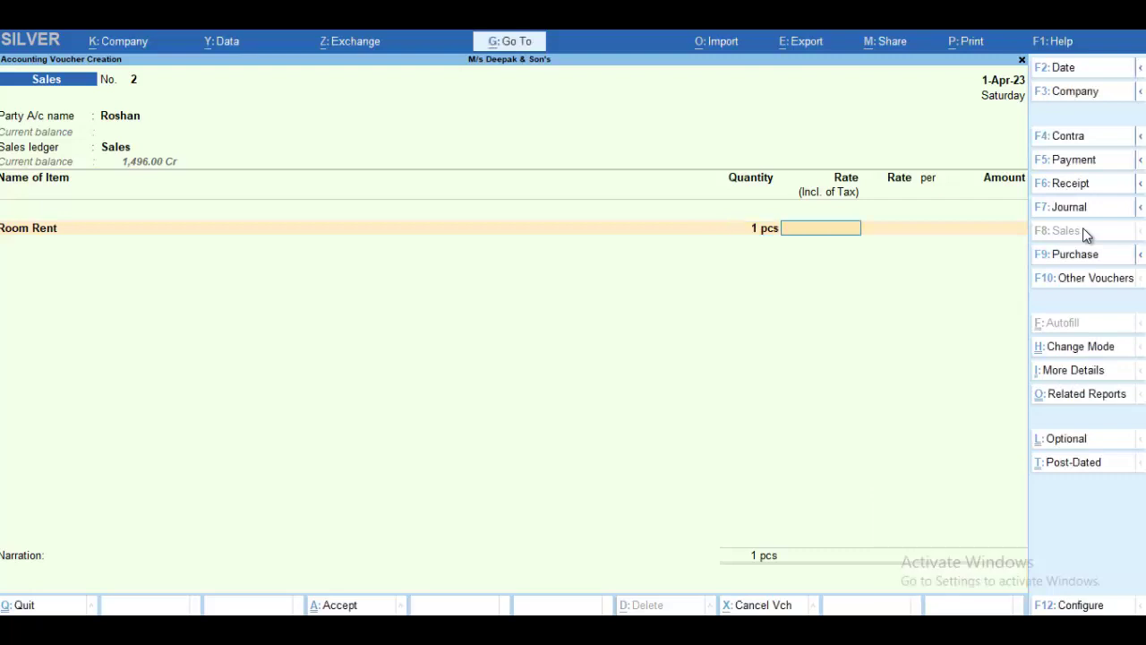
key(Return)
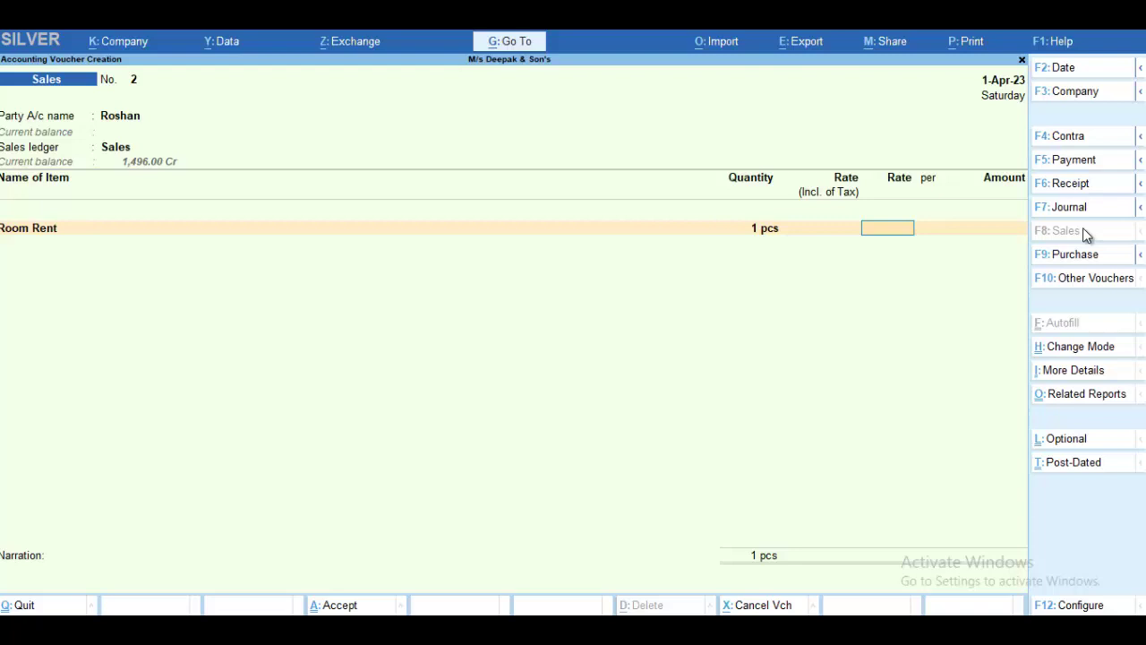
text(3,00)
text(000)
key(Return)
key(Return)
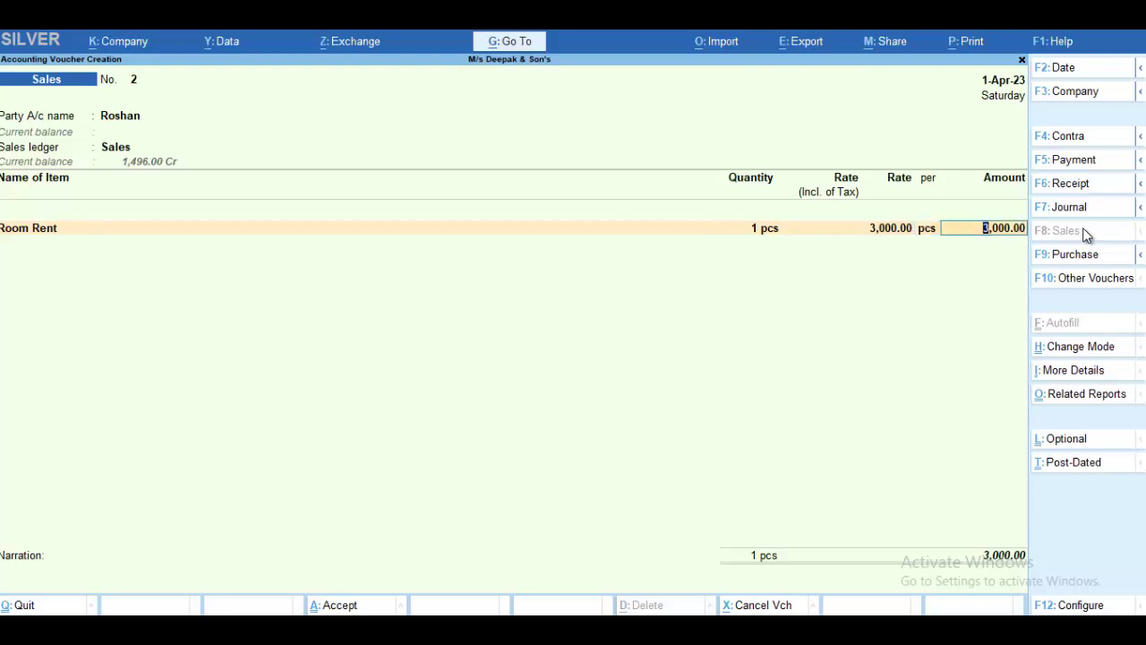
key(Return)
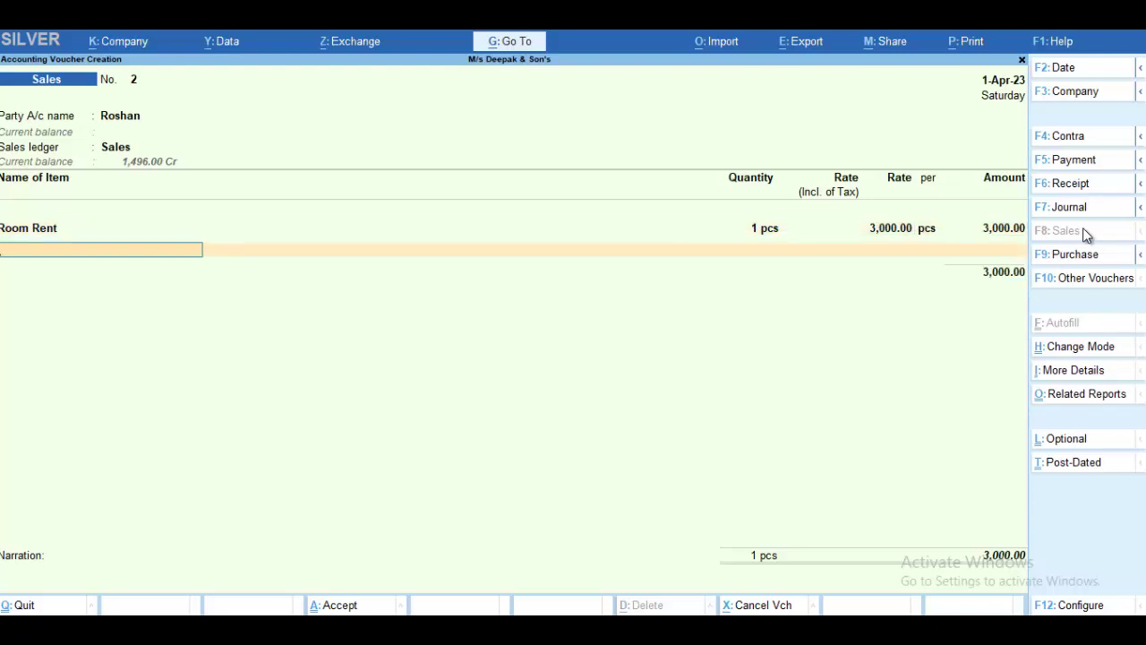
Step: Add a second Room Rent line with quantity 1 pcs at a rate of 7,000, and finish the item list
text(R)
key(Return)
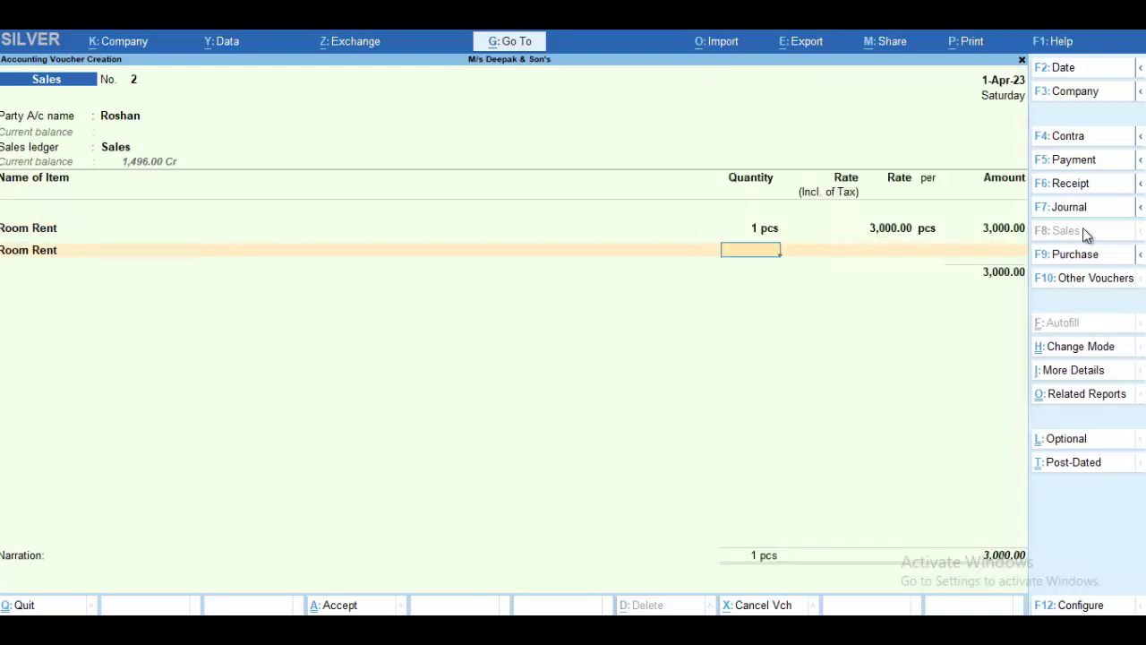
text(1)
key(Return)
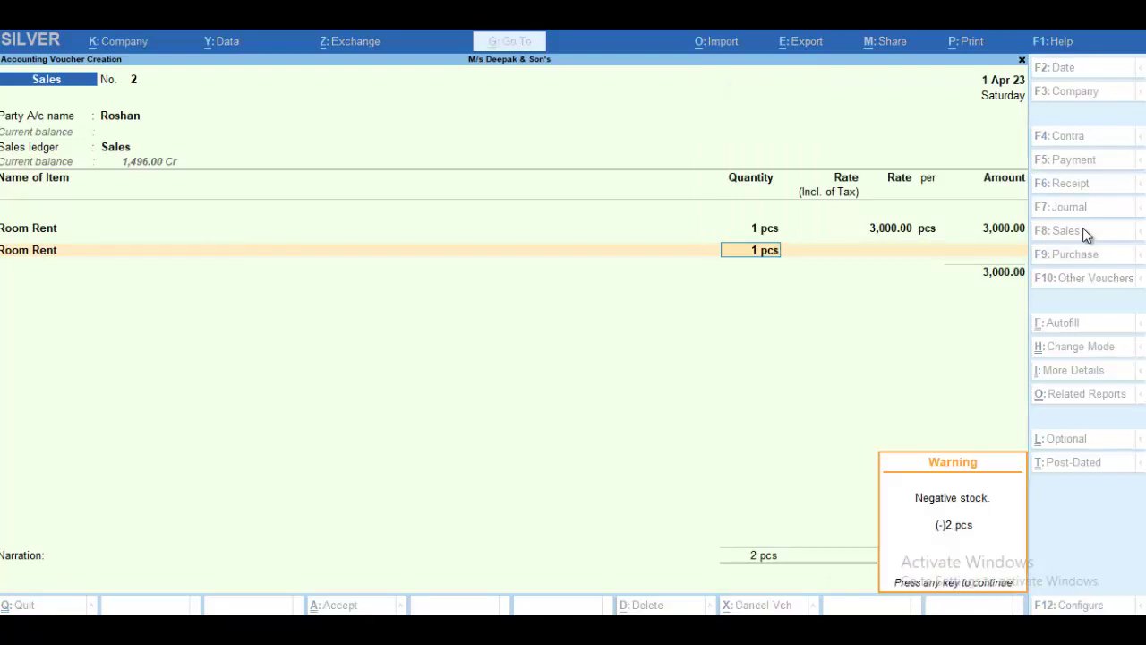
key(Return)
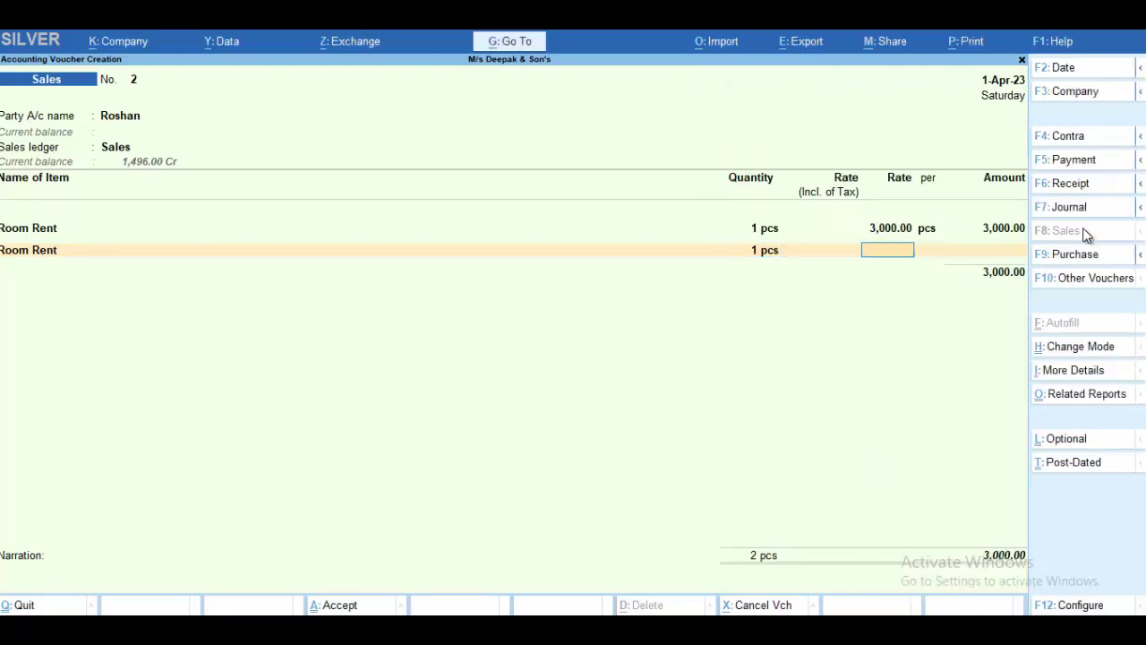
text(7000)
key(Return)
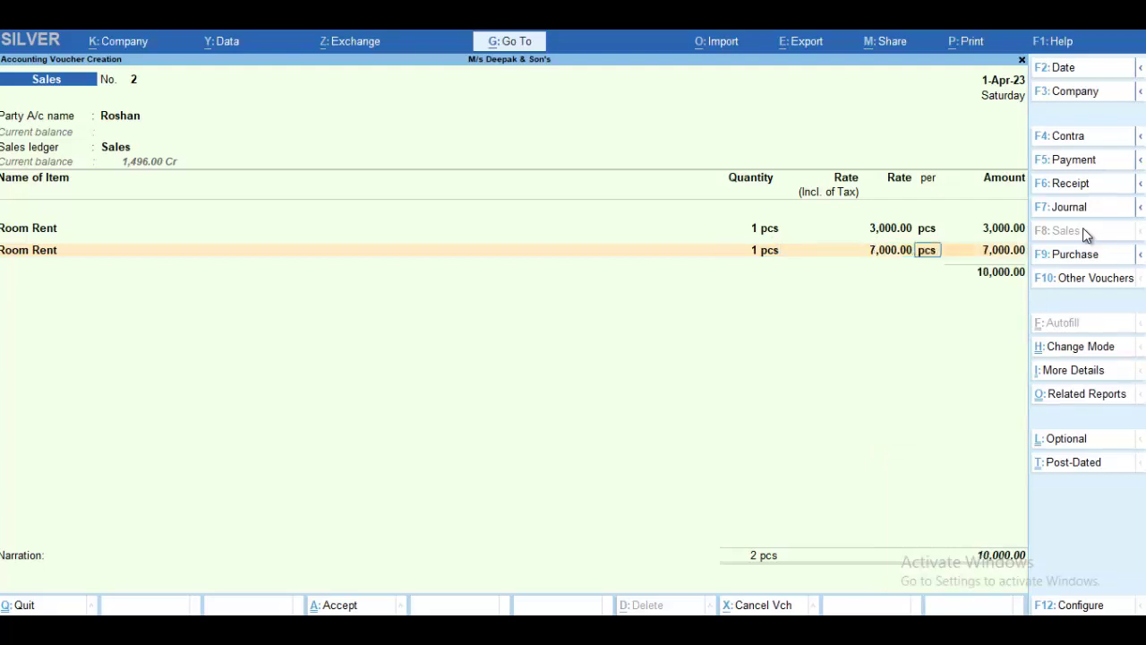
key(Return)
key(Return)
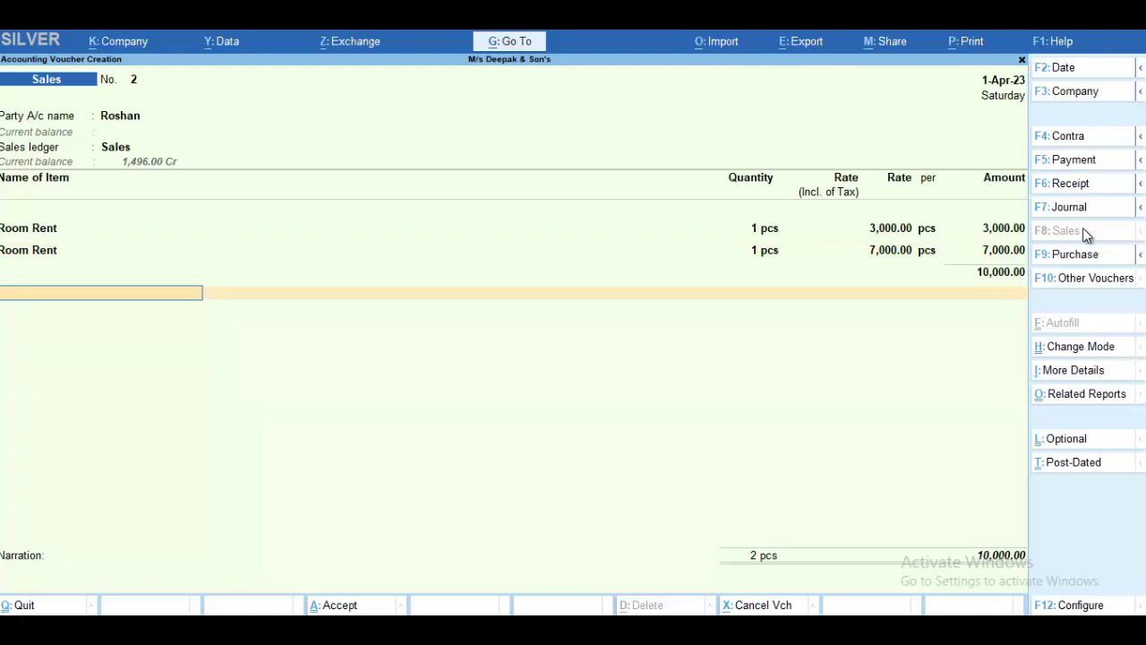
Step: Add the S Gst and Cgst tax ledgers below the items, keeping the calculated tax amounts
text(S)
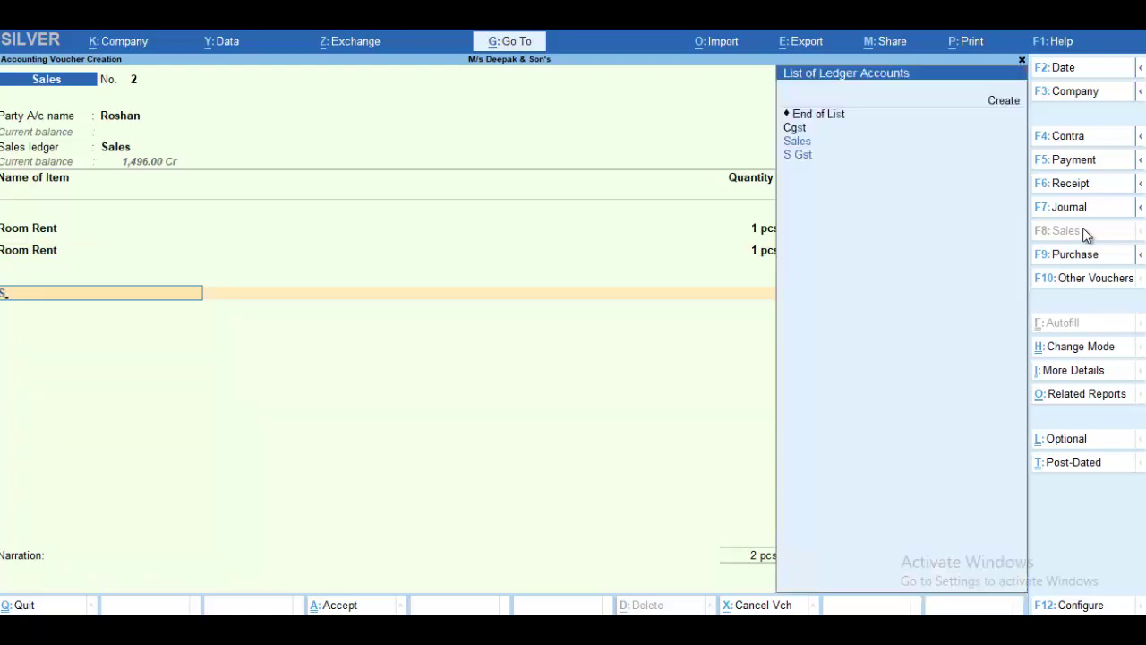
key(Down)
key(Return)
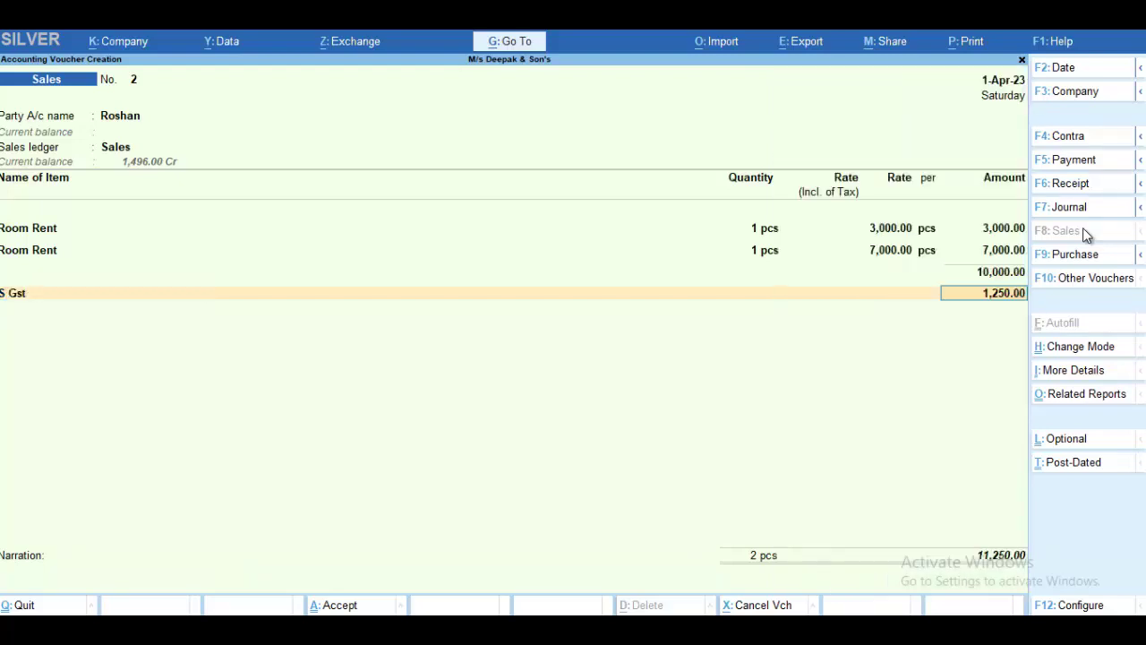
key(Return)
text(C)
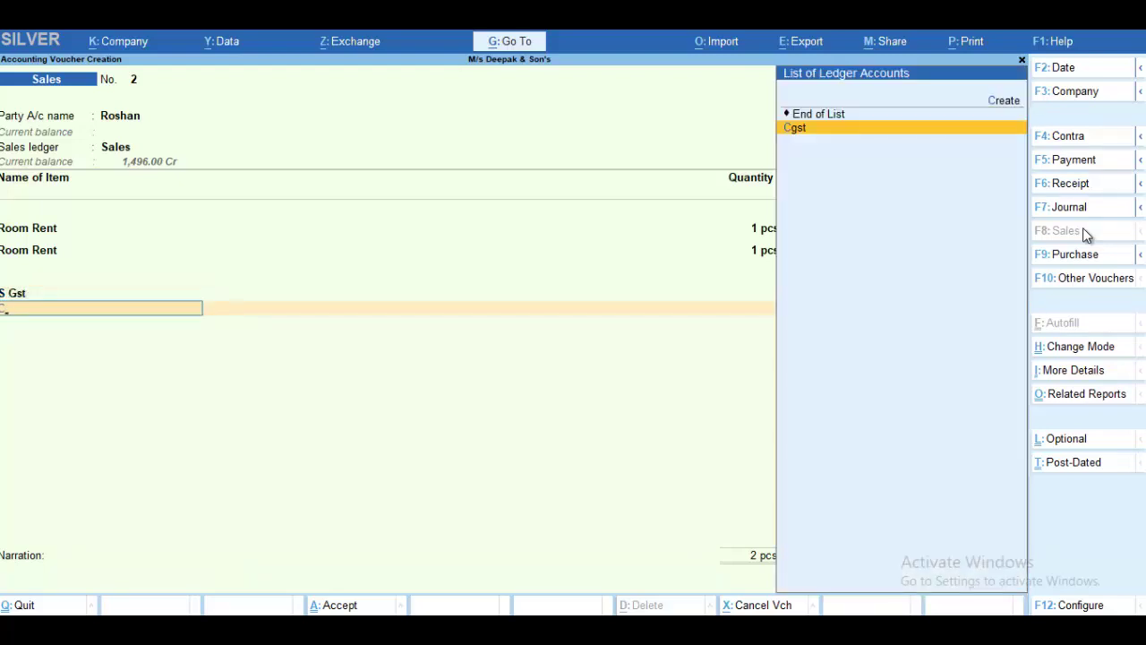
key(Return)
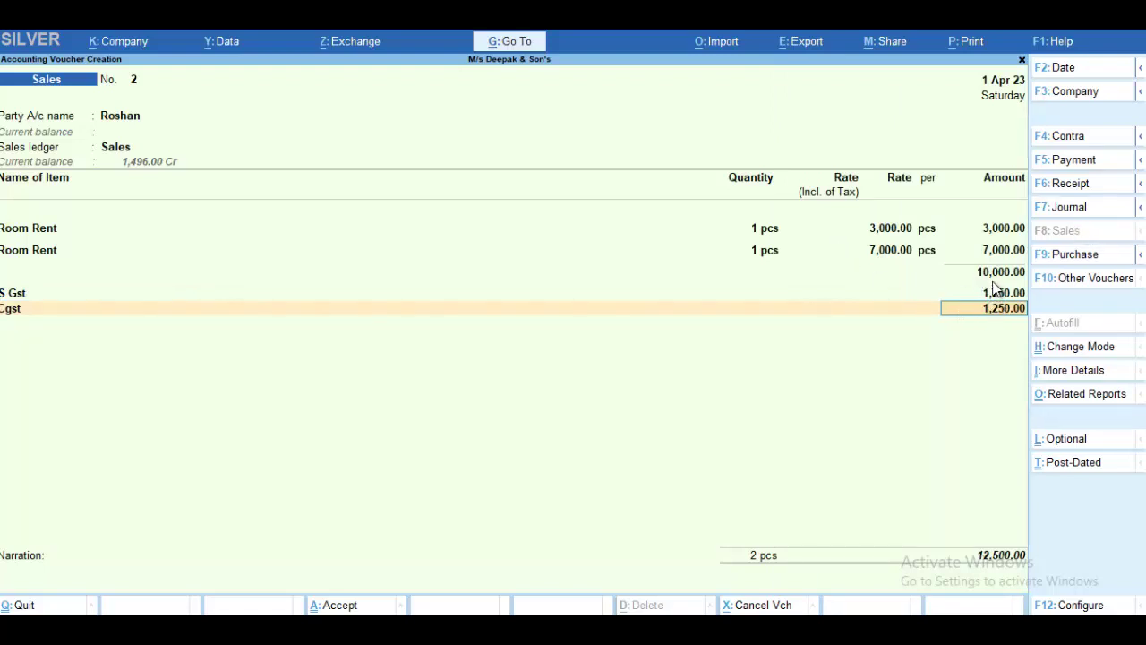
Step: Examine the voucher's GST Tax Analysis in detailed view to check the tax rates on both Room Rent lines, and return to the voucher
click(1079, 396)
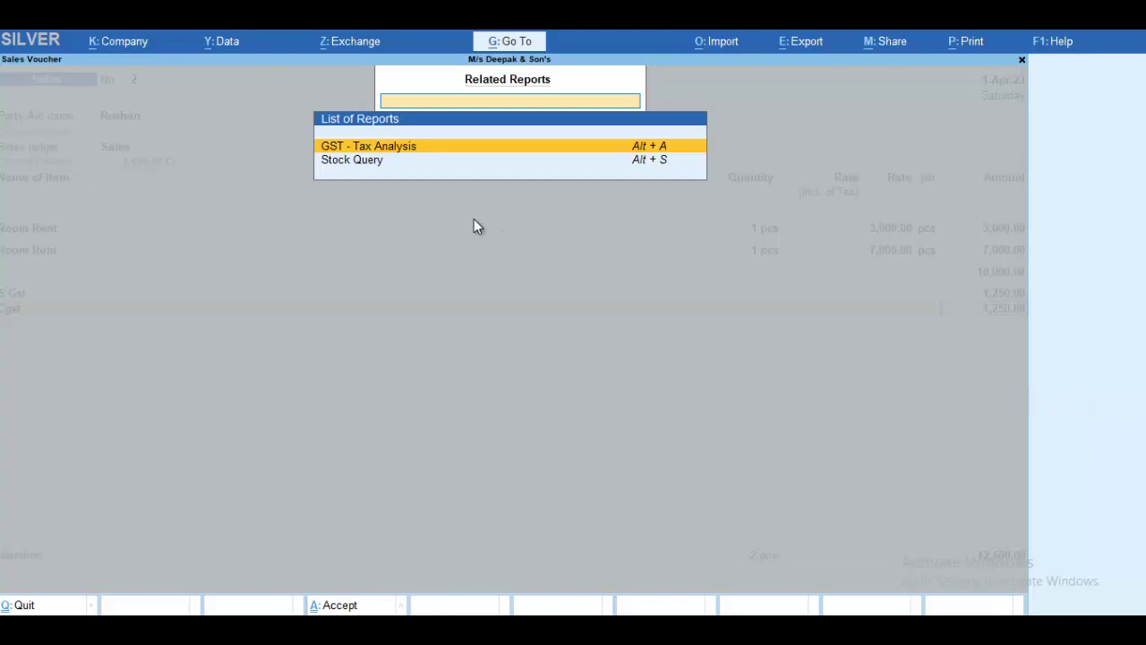
key(Return)
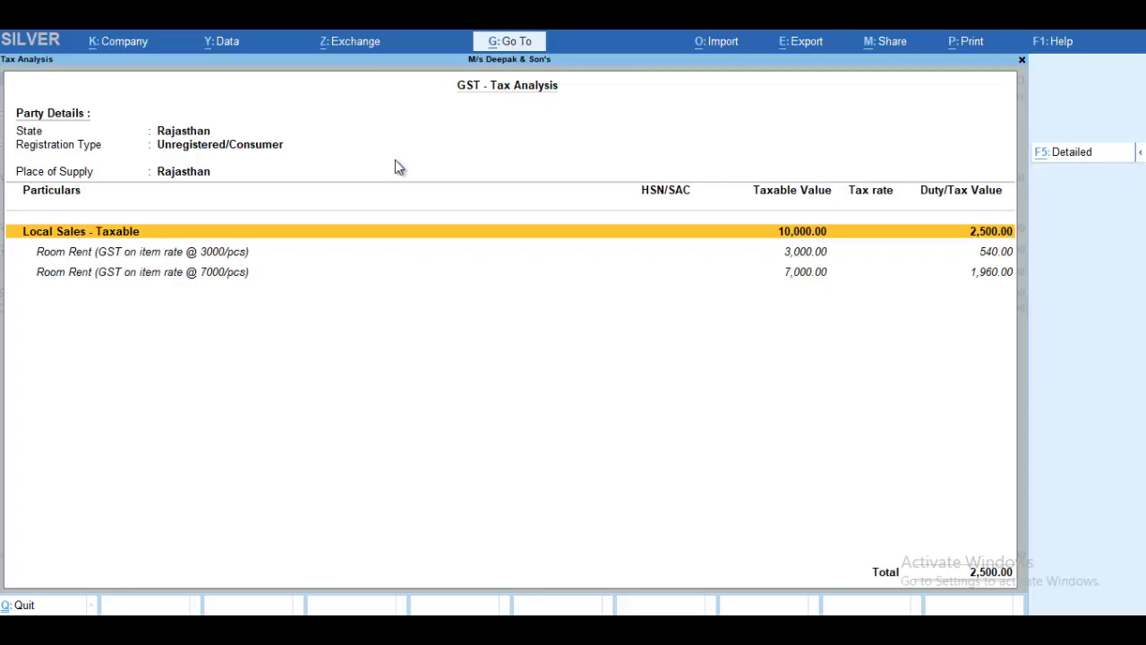
key(F5)
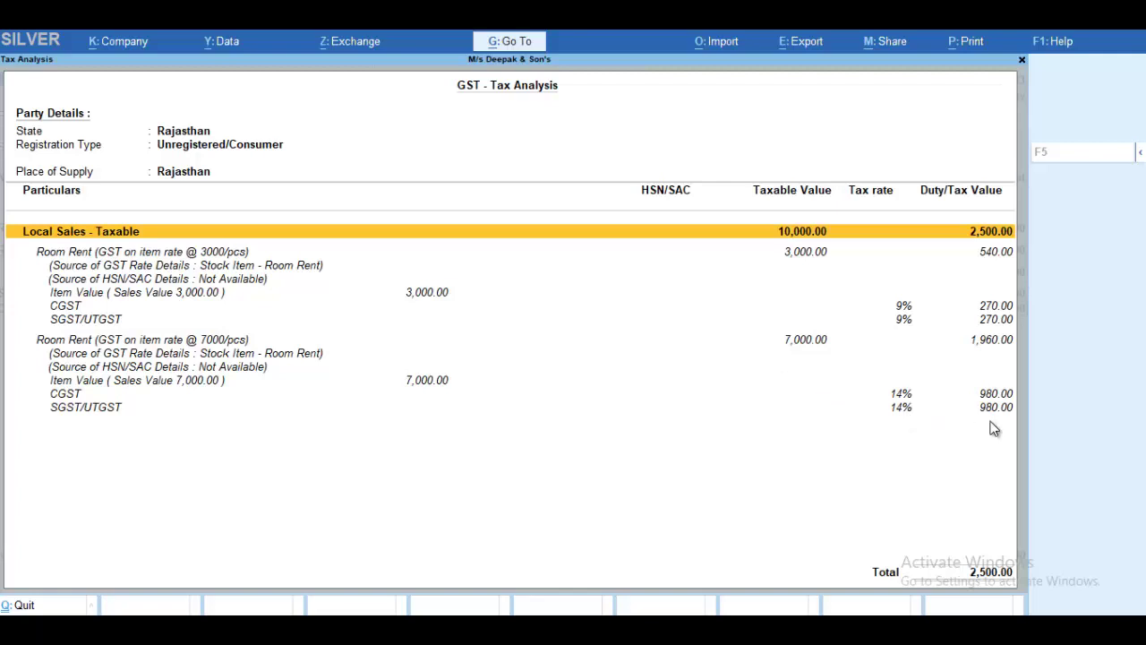
key(Escape)
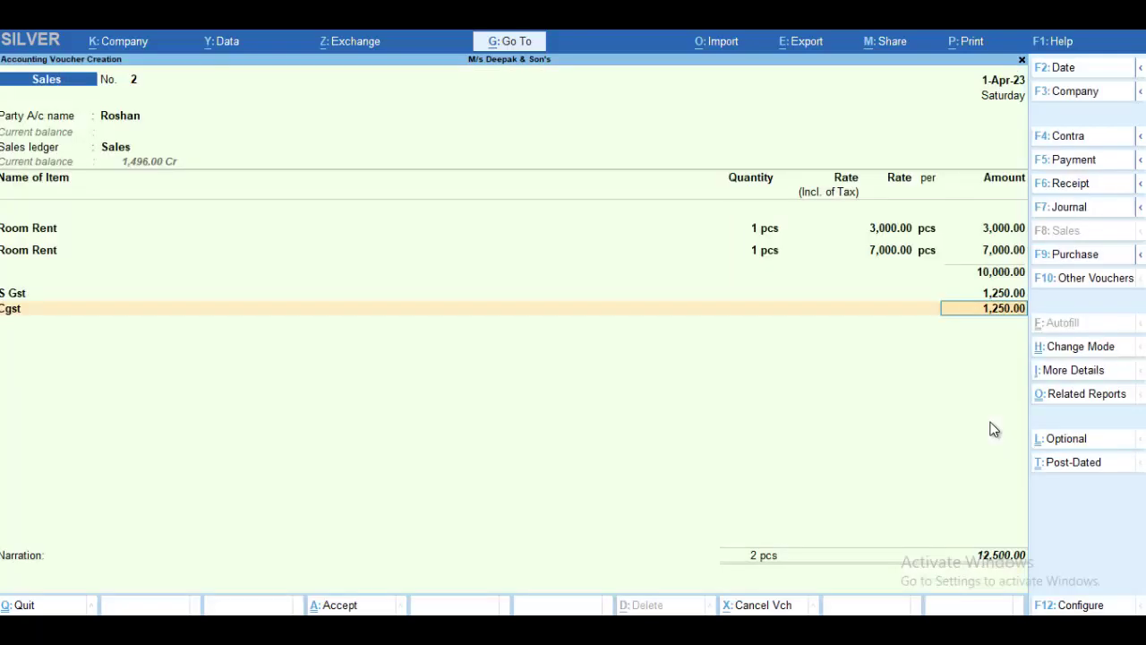
Step: Leave the narration blank, save the sales voucher, and dismiss the dispatch details of the following blank voucher
key(Return)
key(Return)
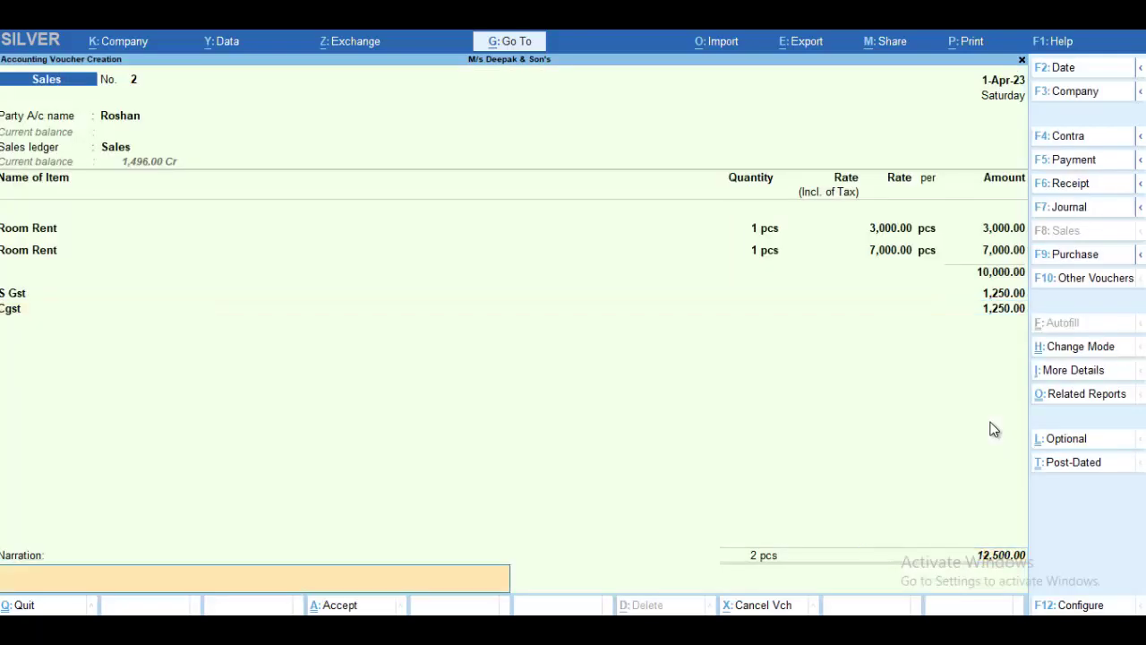
key(Return)
key(Return)
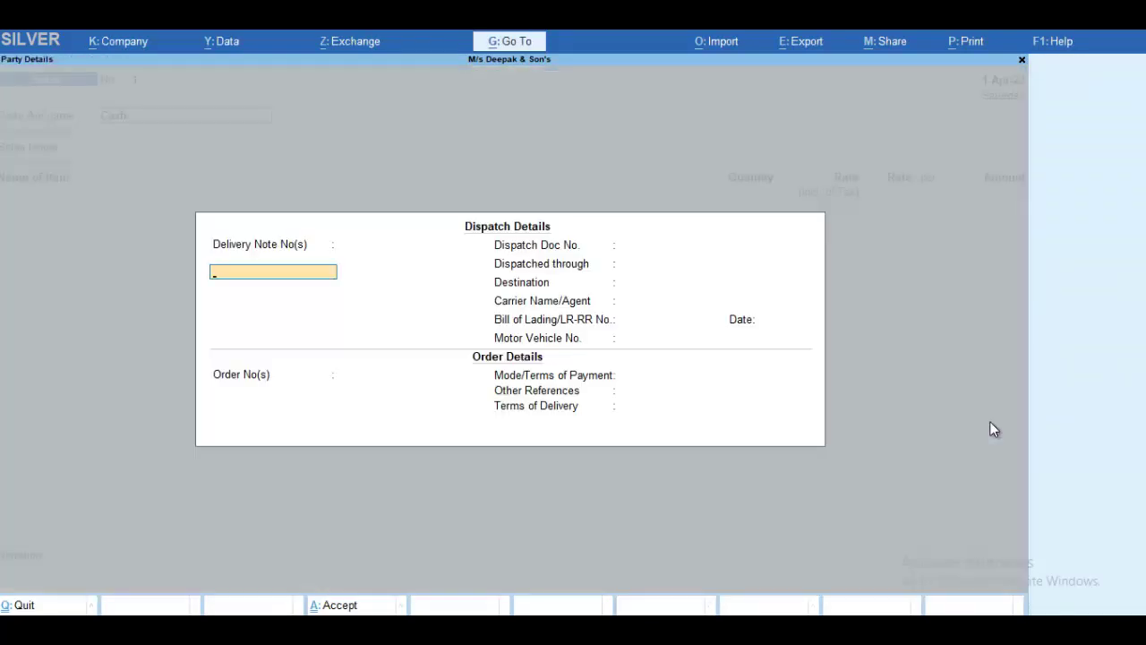
key(Escape)
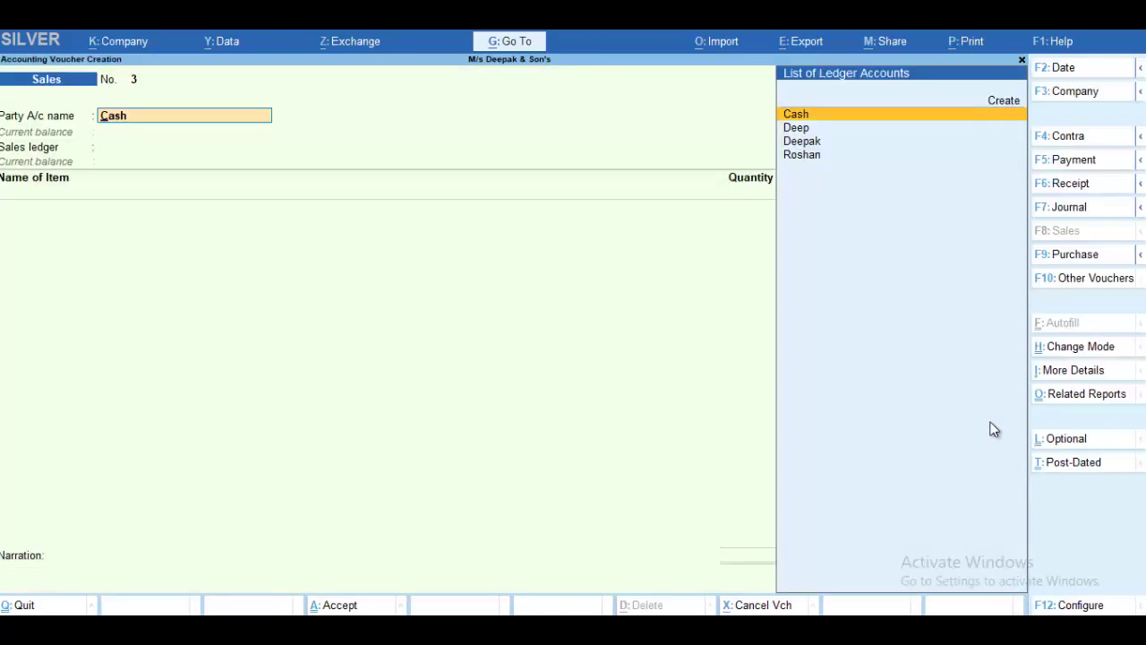